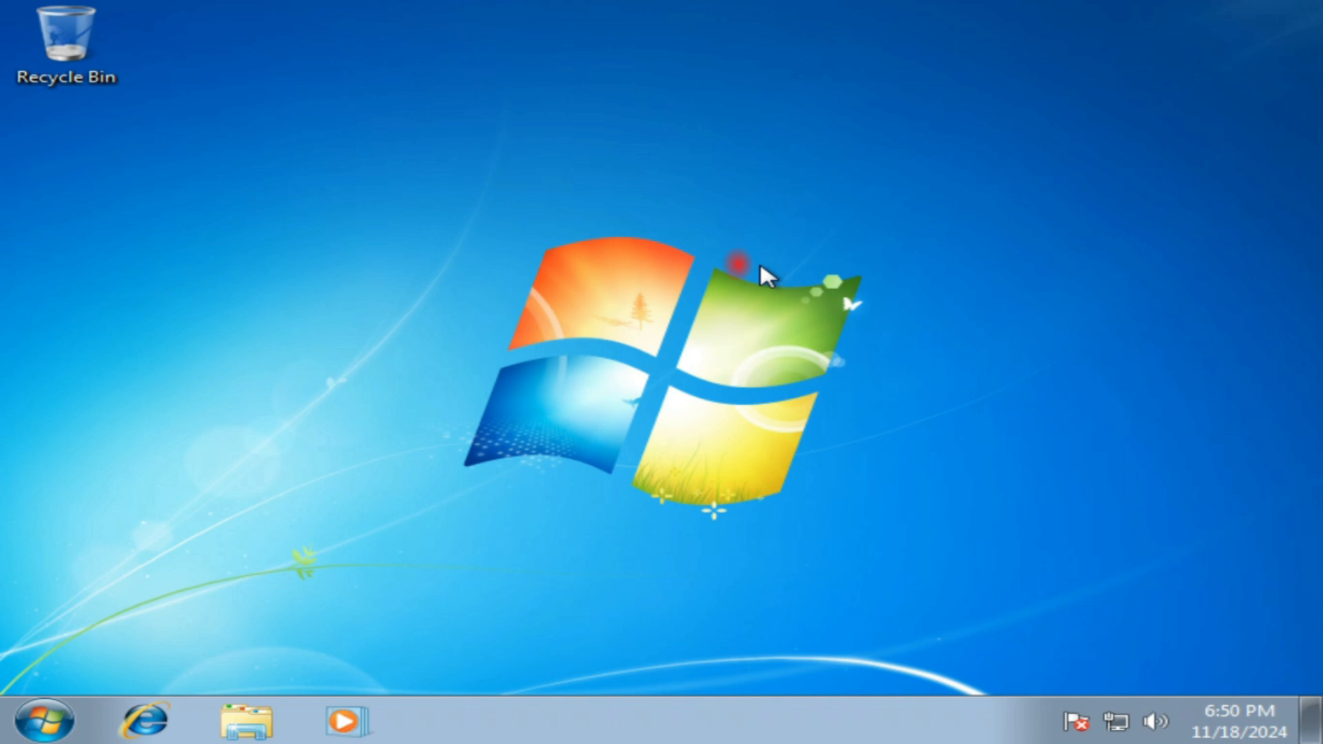
Step: Set the Windows visual effects to Adjust for best appearance in the computer's performance options and close System Properties
left_click(44, 724)
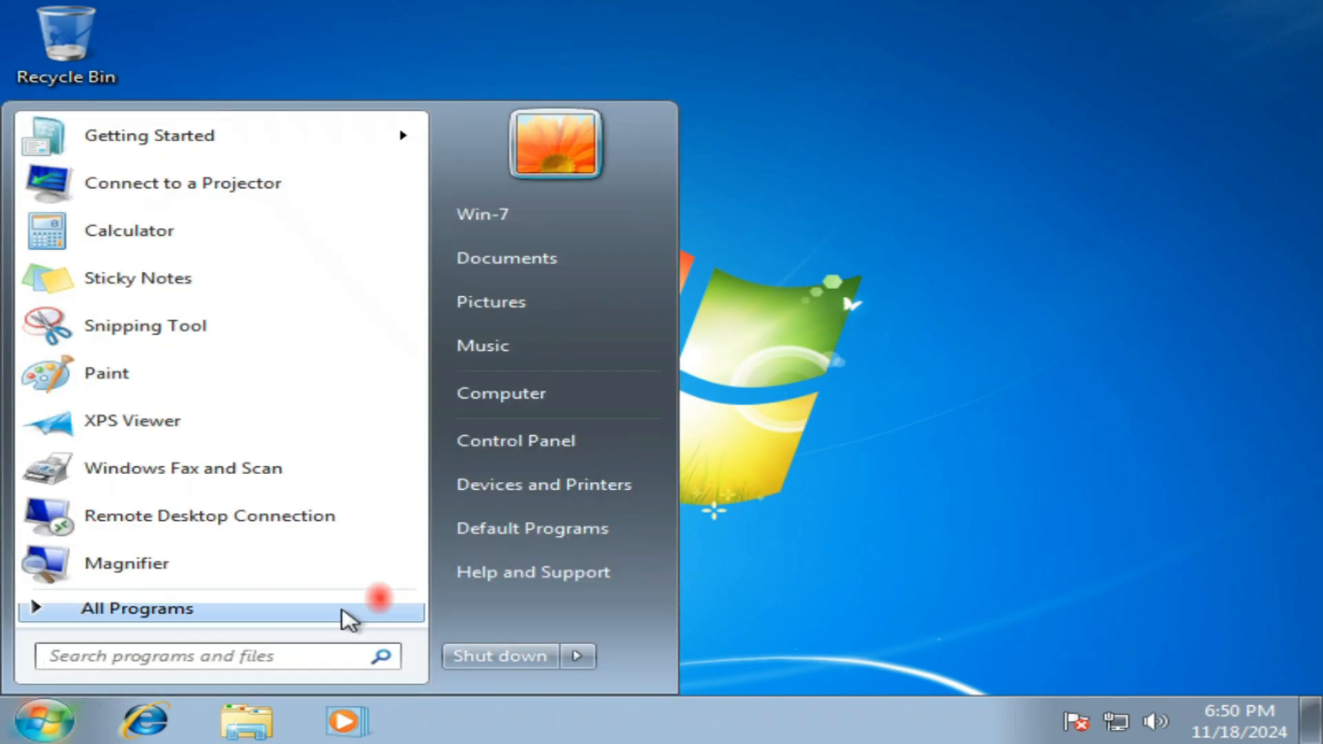
right_click(527, 412)
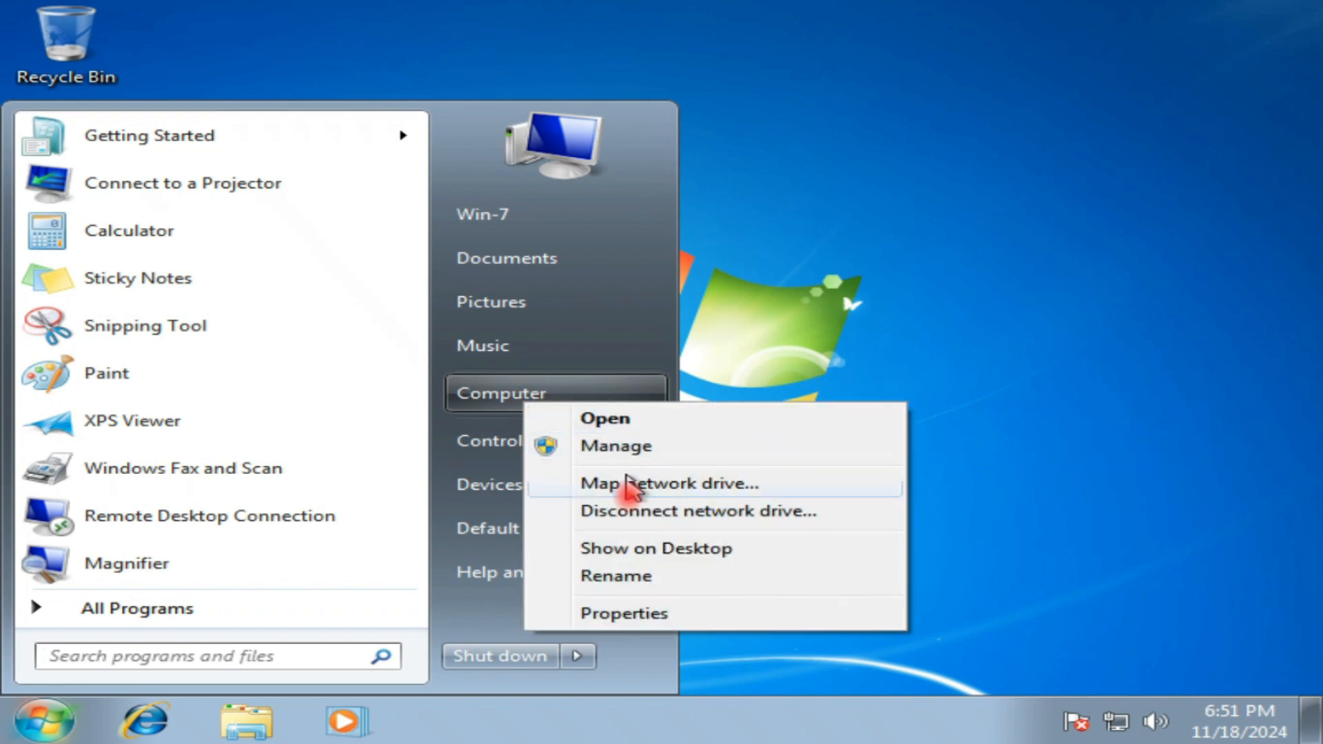
left_click(639, 615)
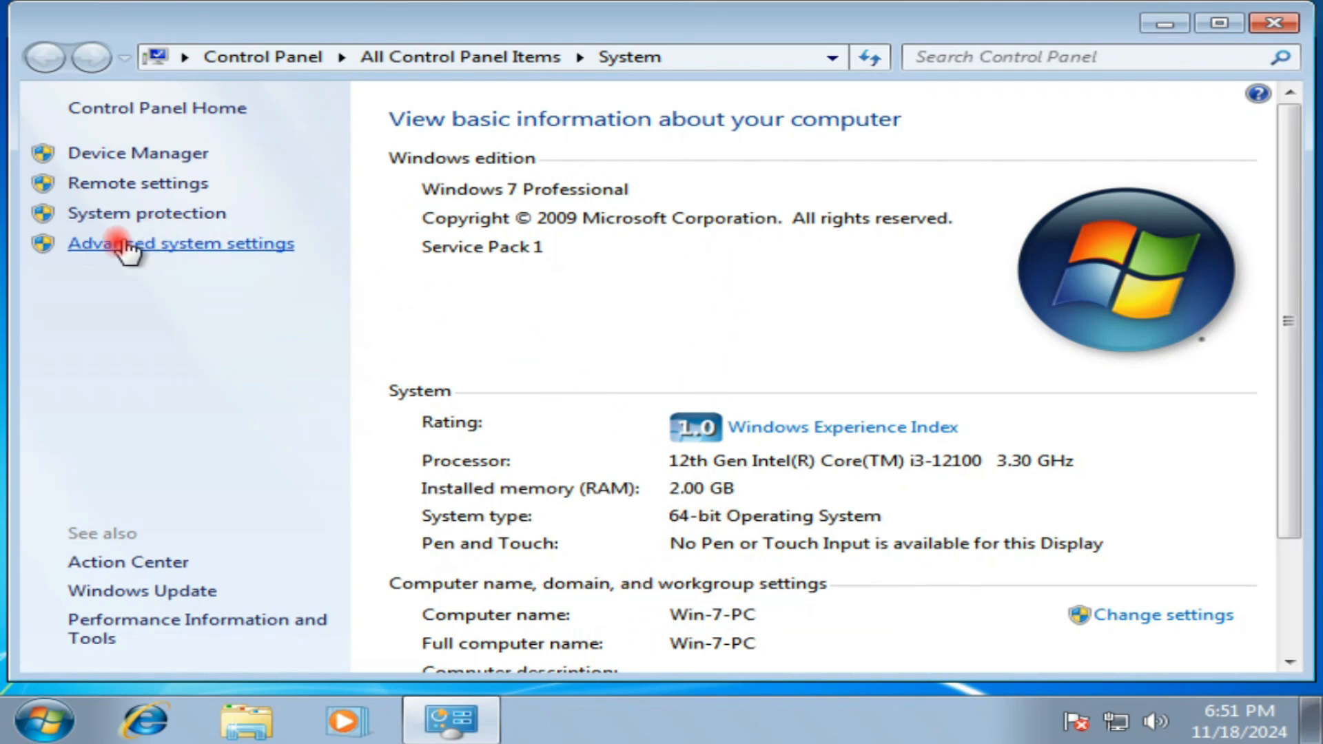
left_click(212, 247)
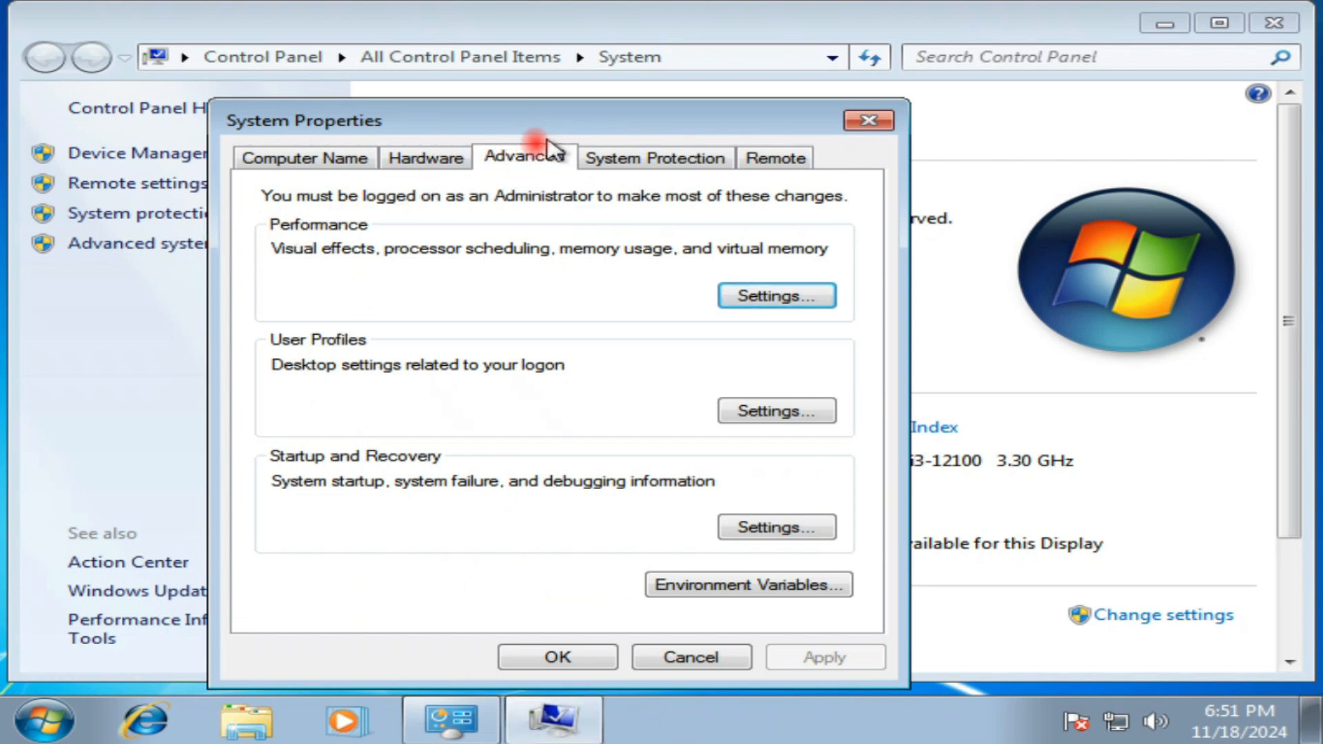
left_click(765, 297)
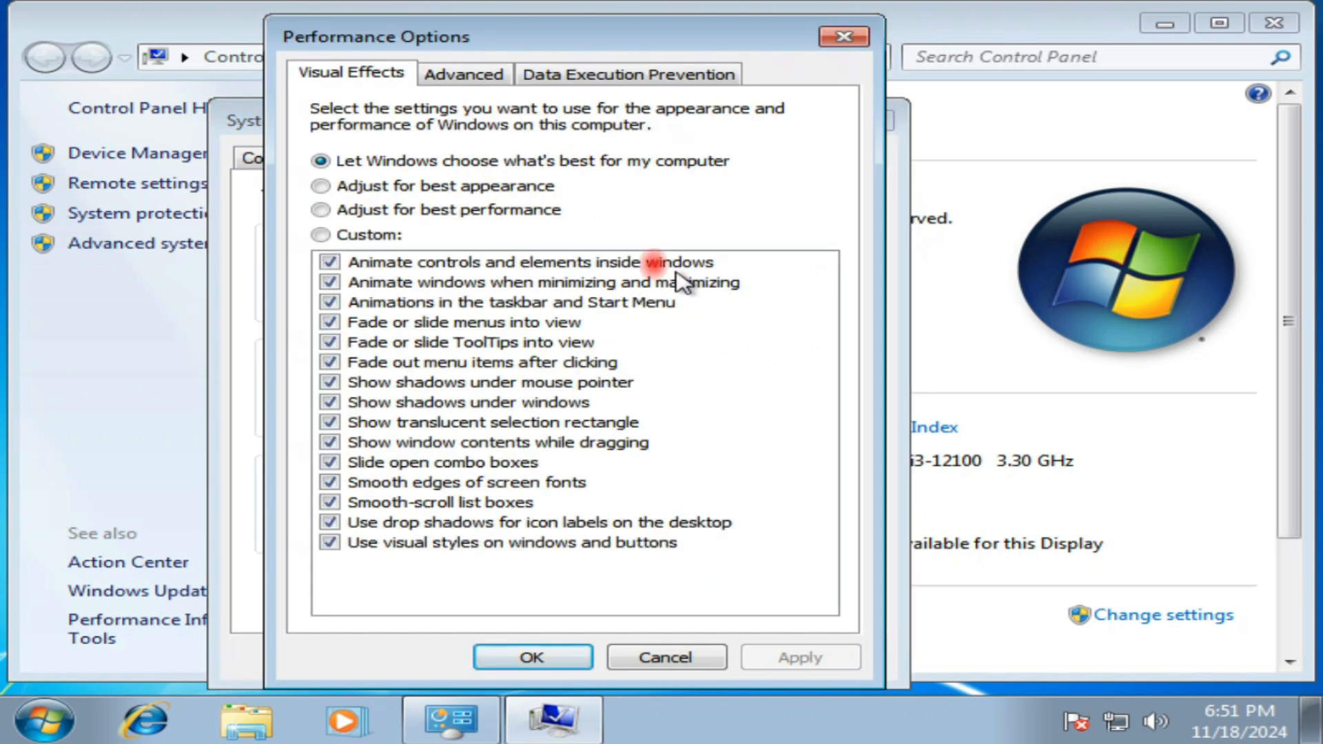
left_click(389, 185)
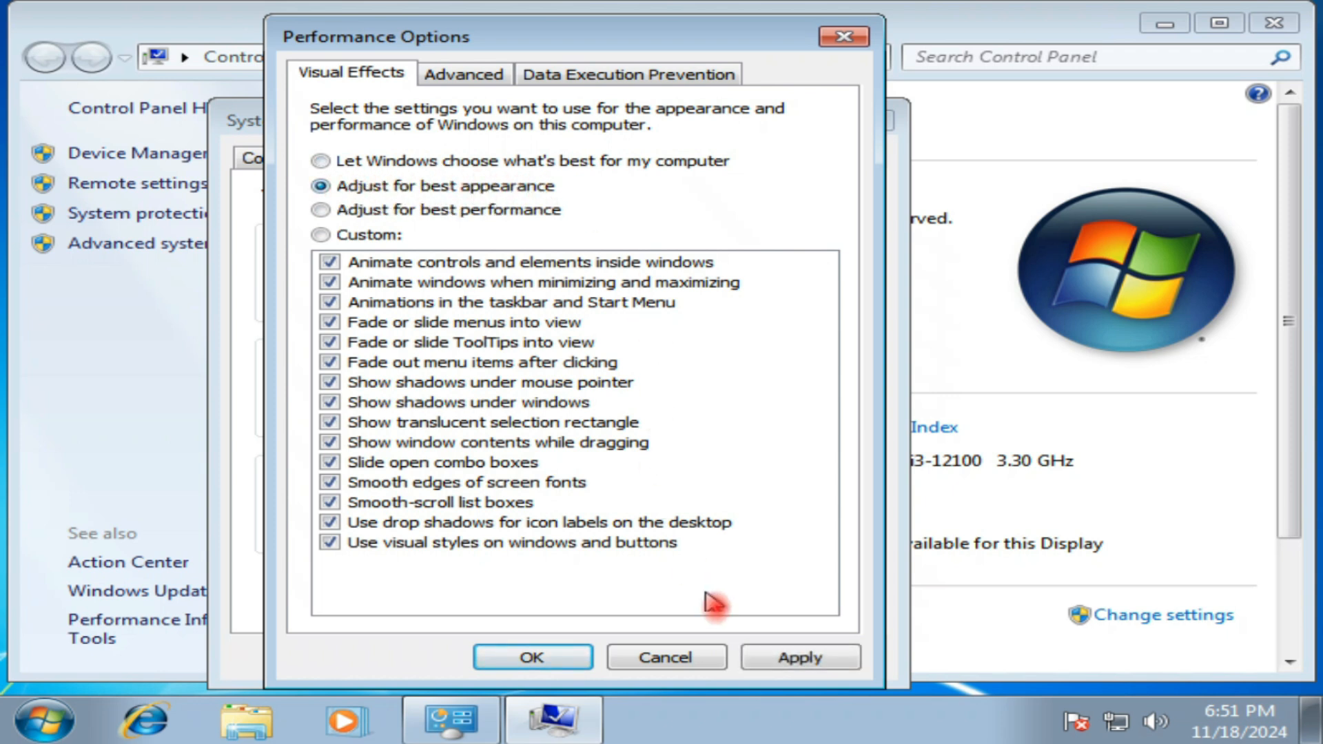
left_click(791, 658)
left_click(532, 656)
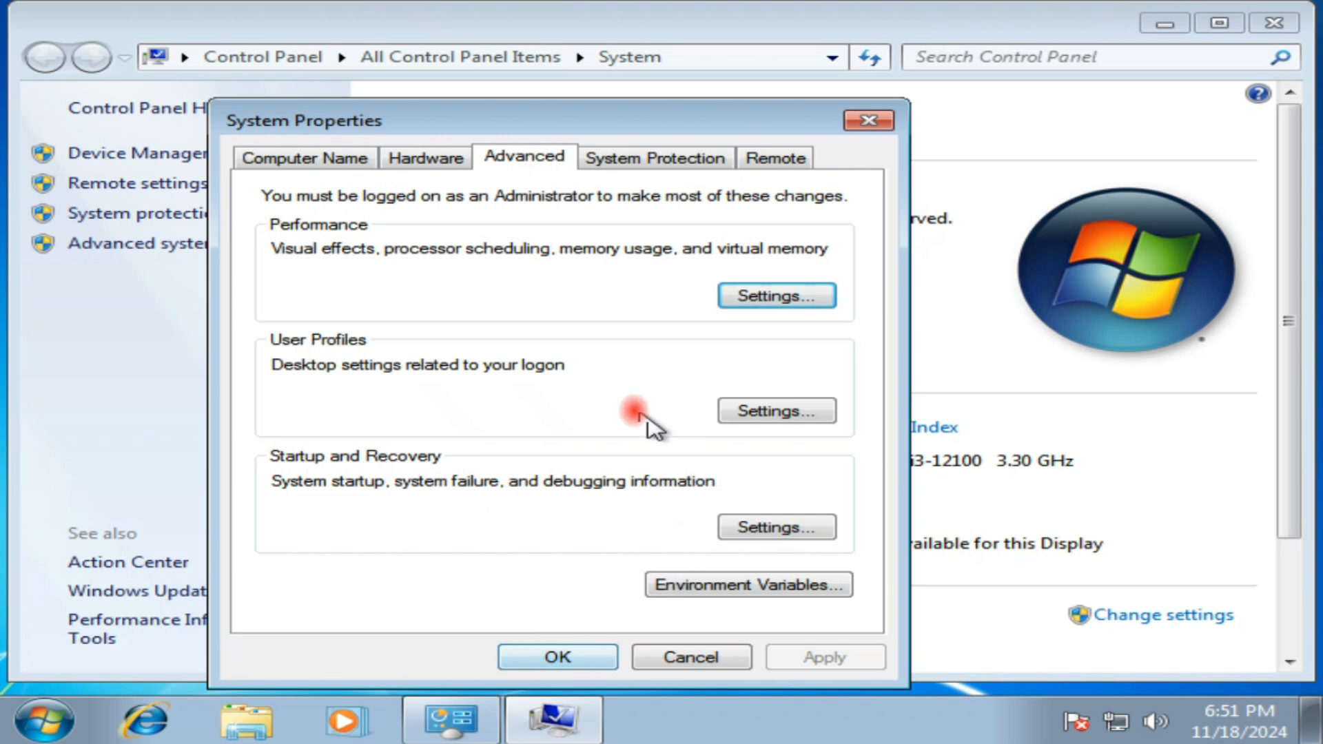
left_click(562, 662)
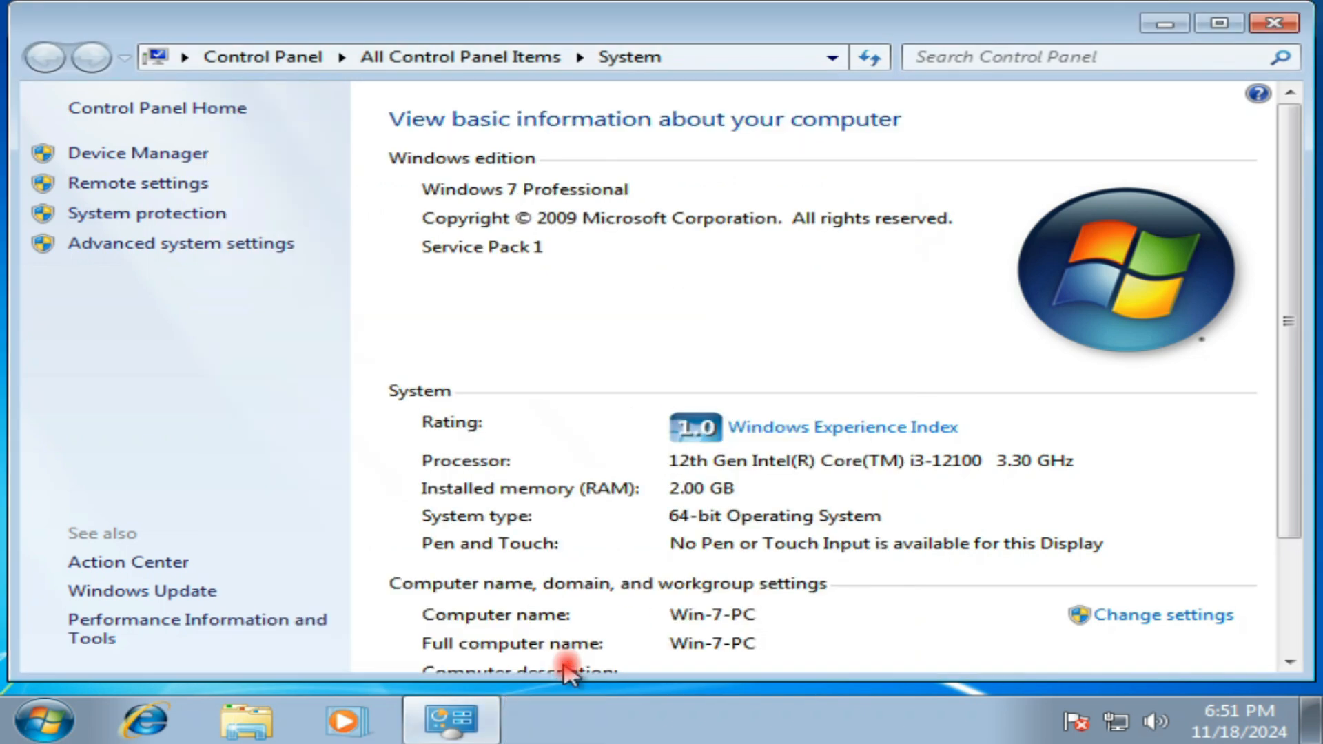
Step: Open the virtual memory settings and turn off automatic paging file size management for all drives
left_click(268, 241)
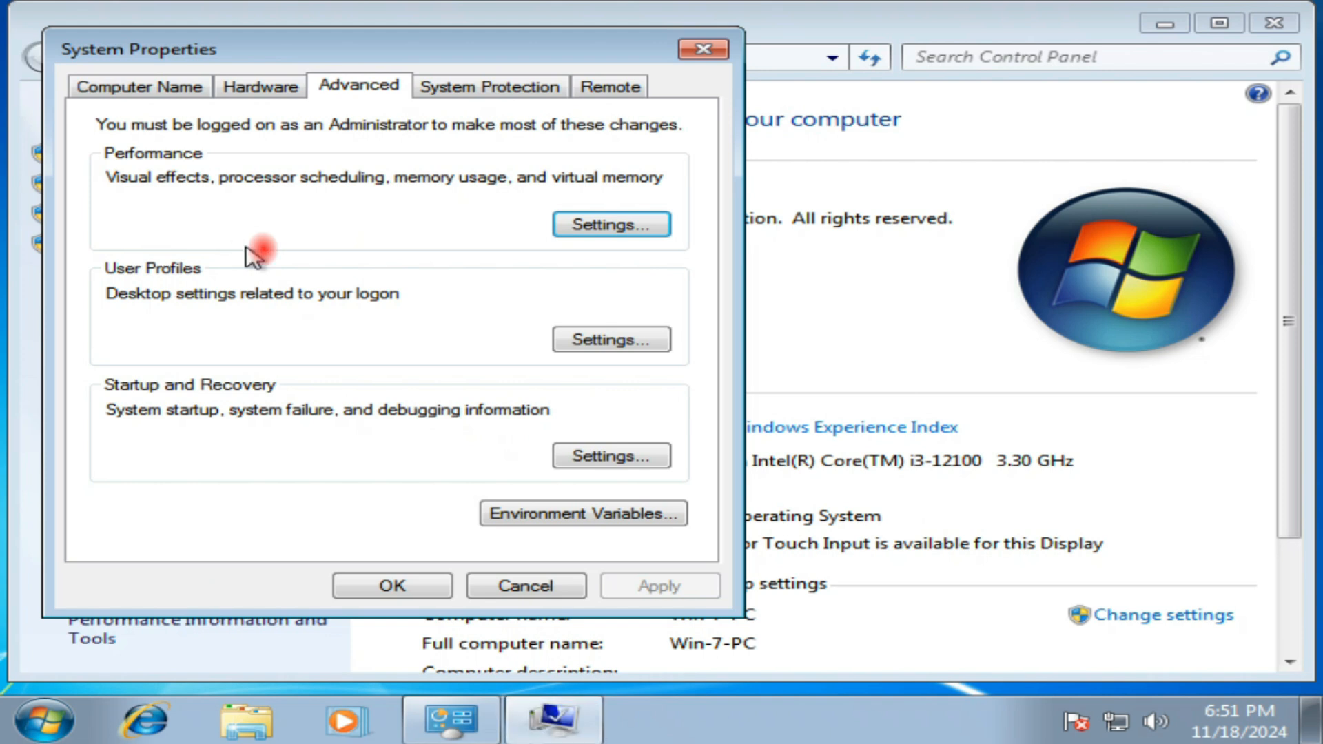
left_click(606, 226)
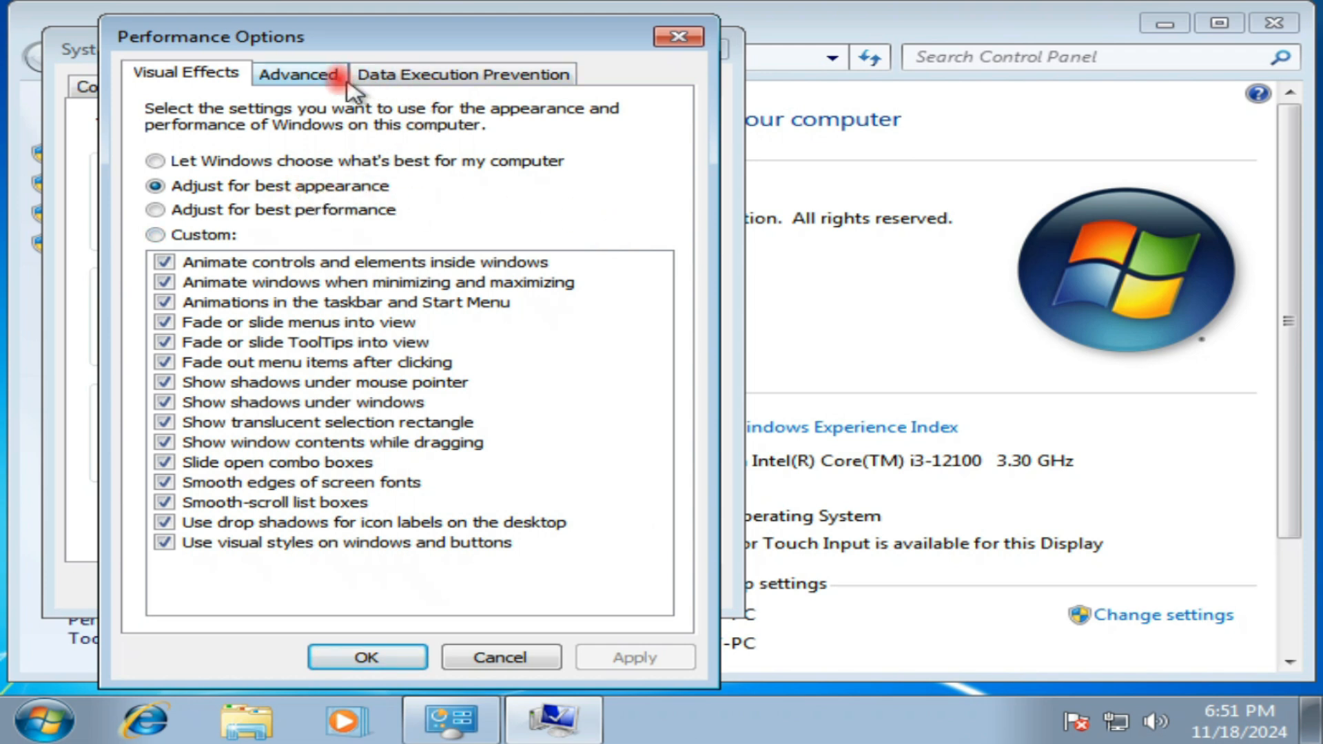
left_click(321, 77)
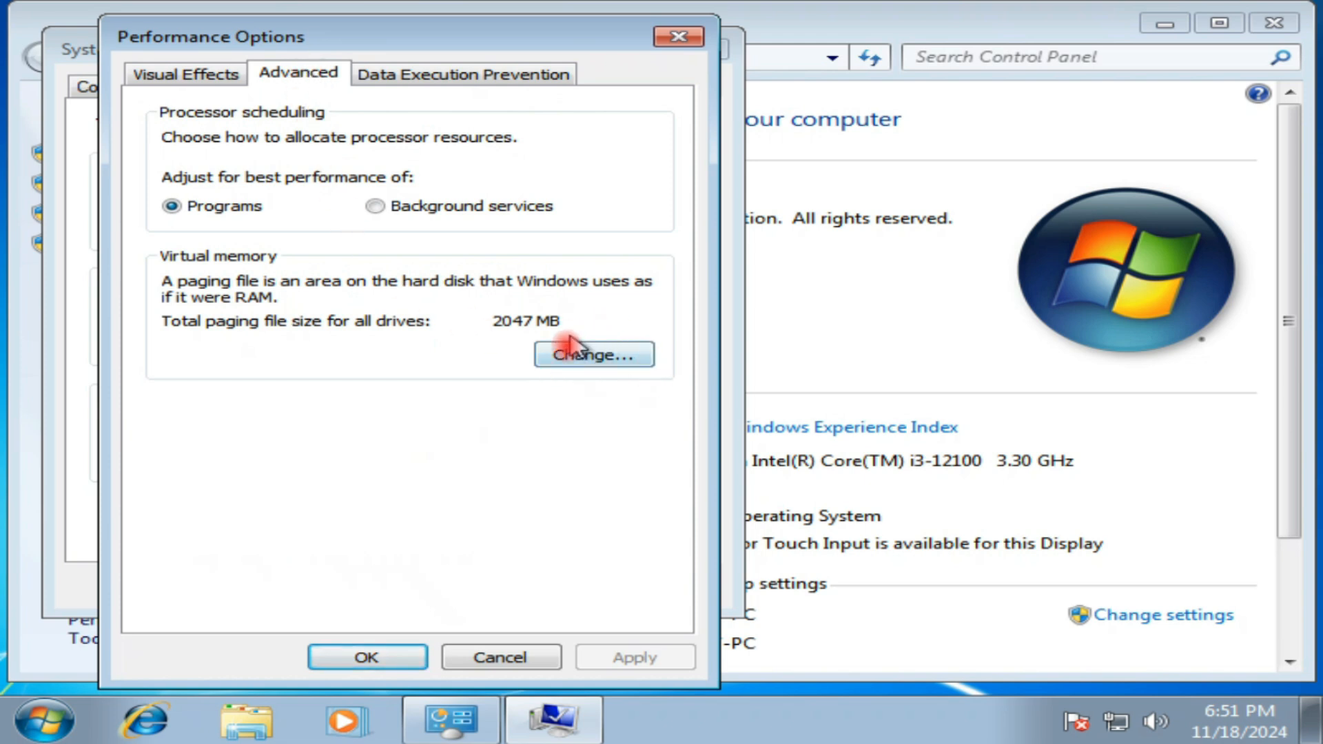
left_click(597, 356)
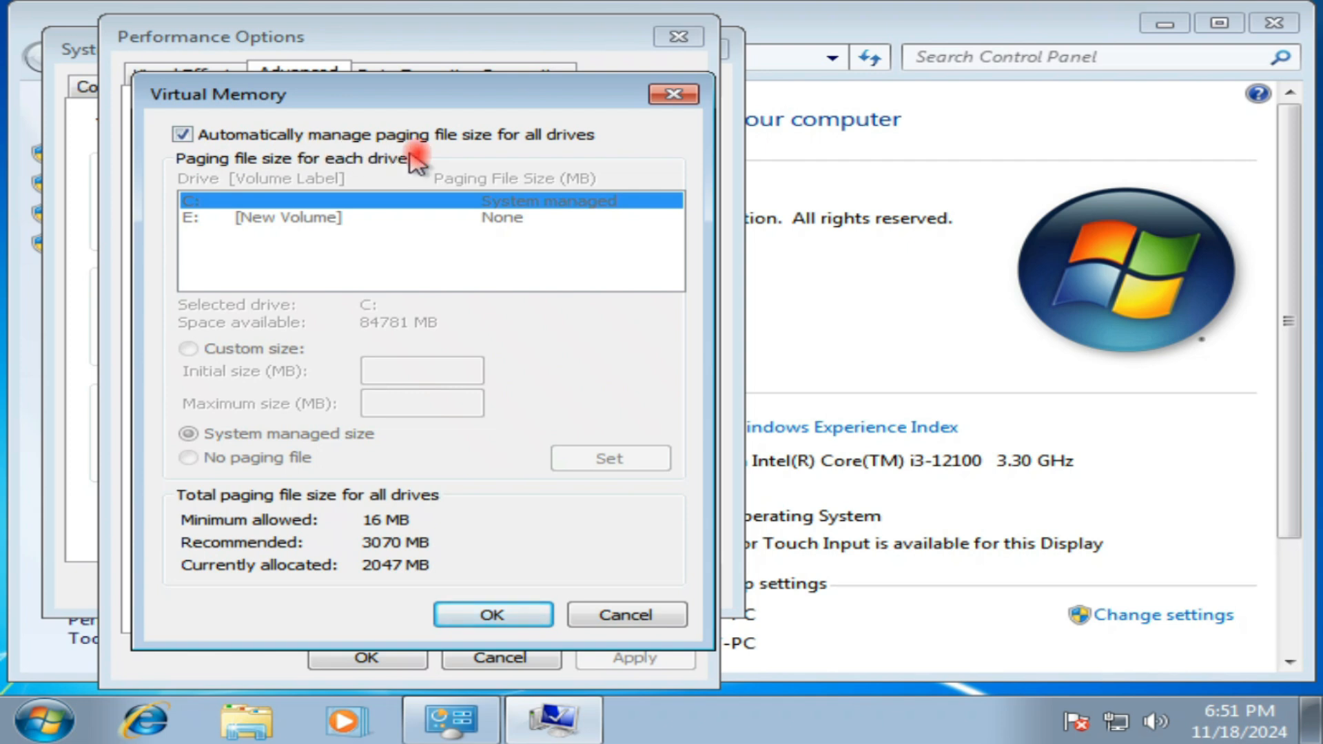
left_click(182, 134)
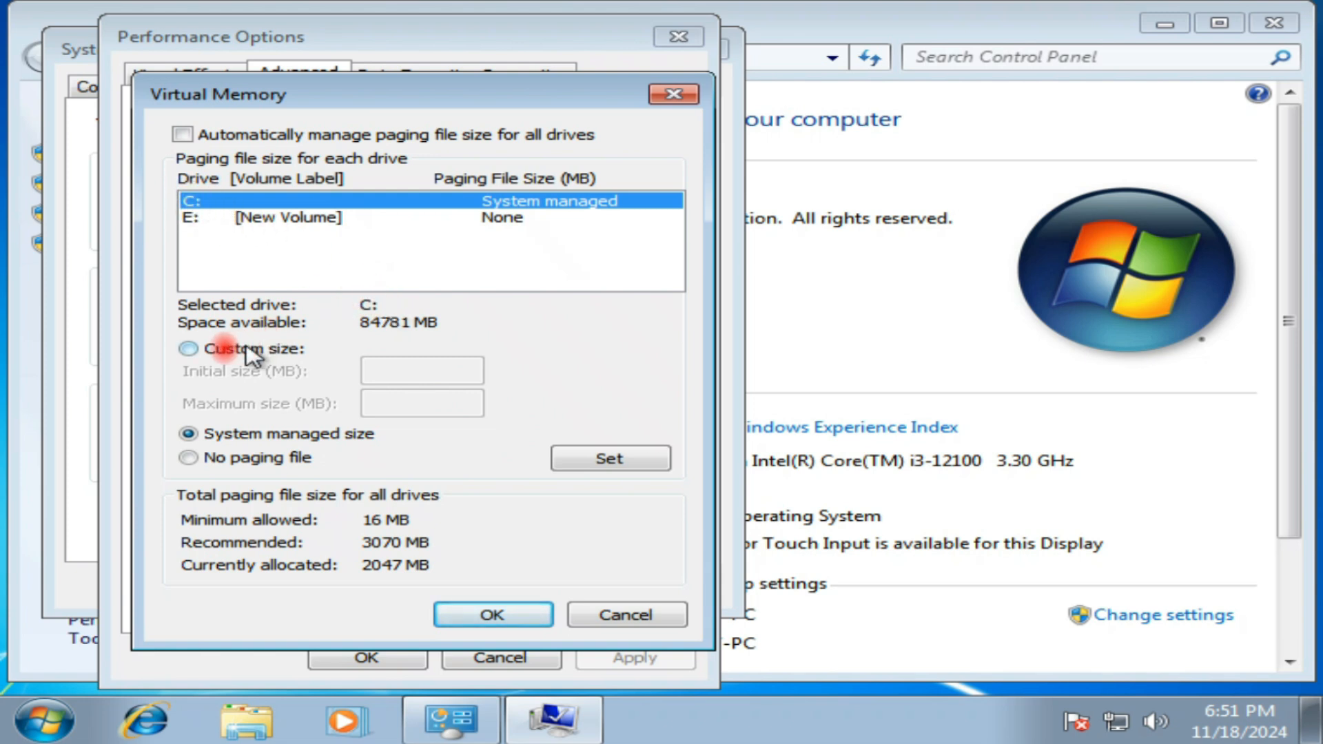
Step: Give drive C: a custom paging file with initial and maximum sizes of 3070 MB, and apply the change
left_click(209, 349)
left_click(187, 349)
left_click(371, 380)
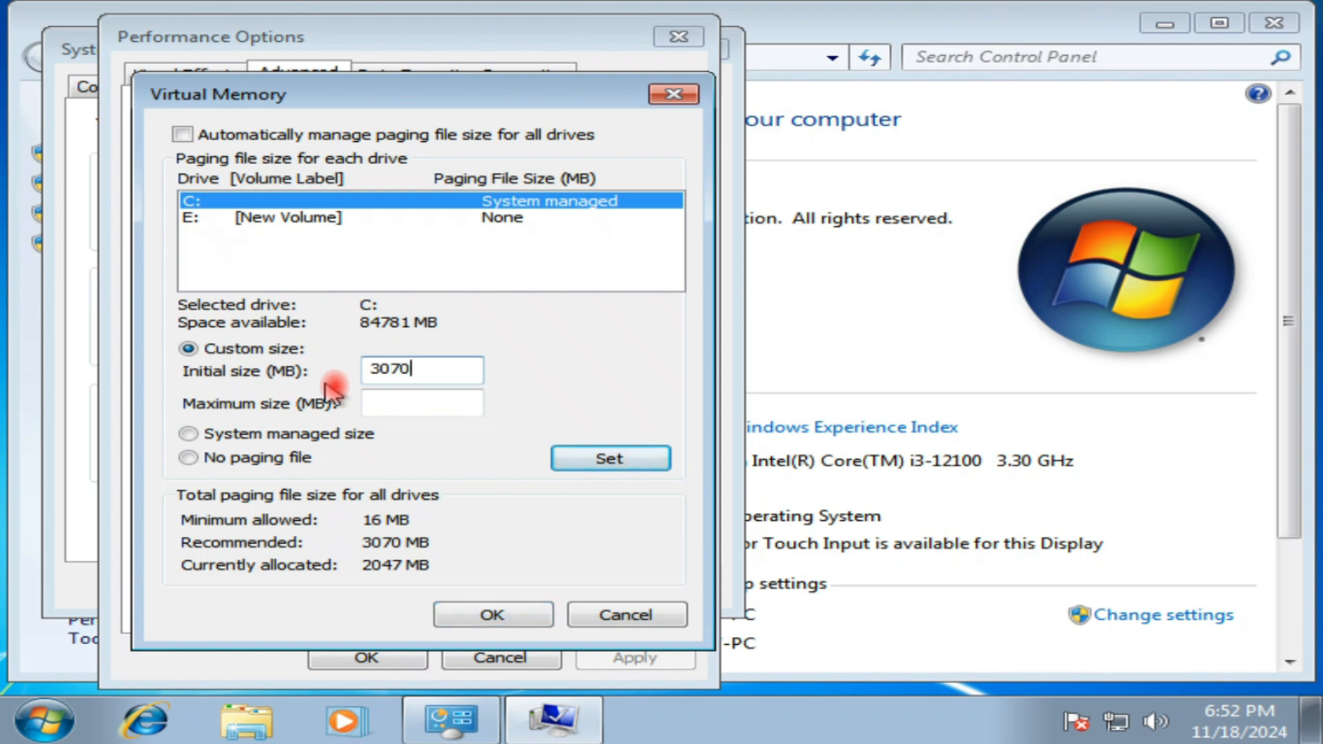
left_click(407, 405)
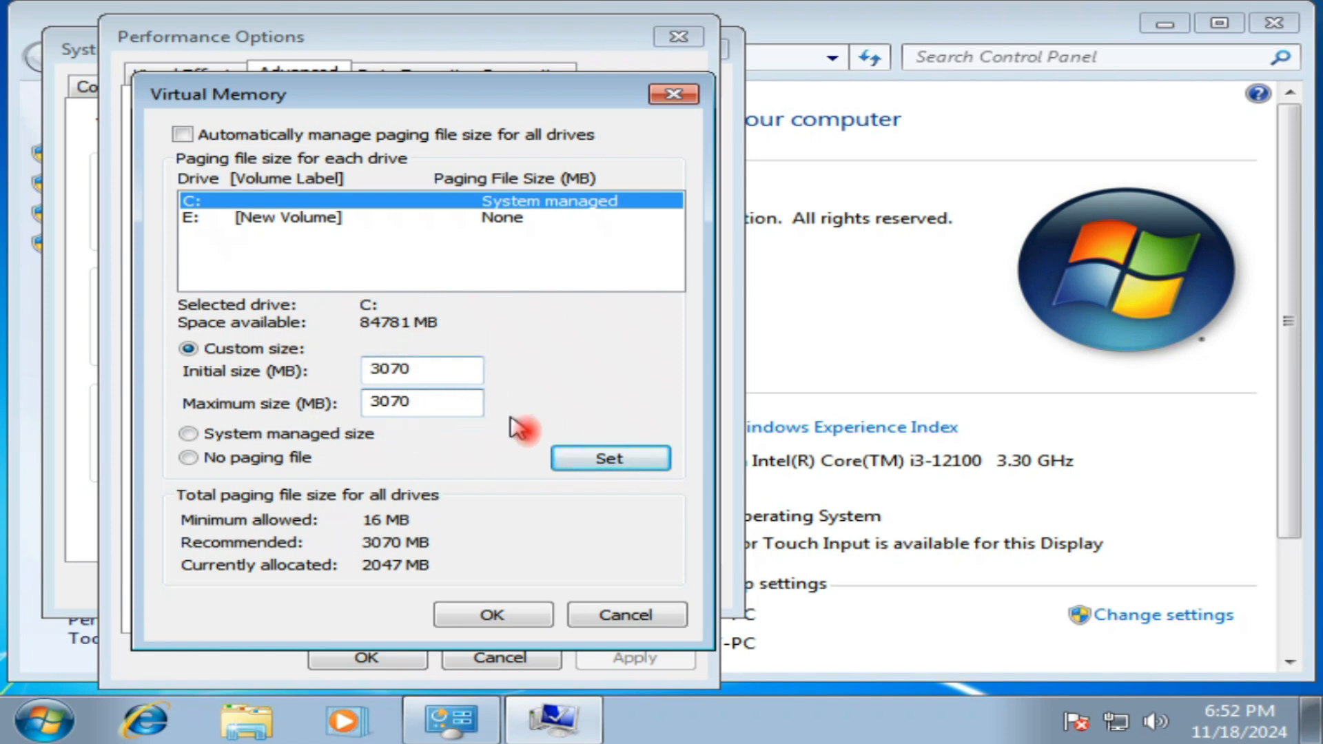
left_click(627, 460)
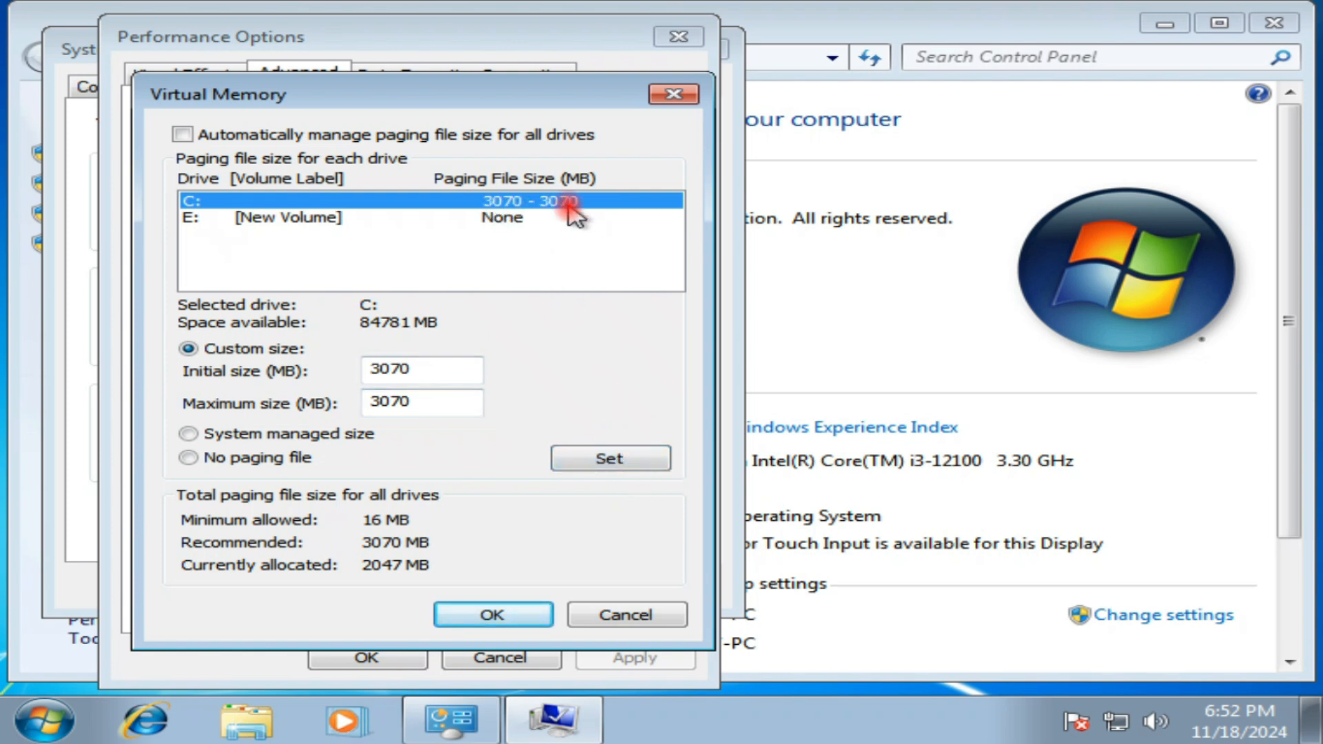
left_click(488, 616)
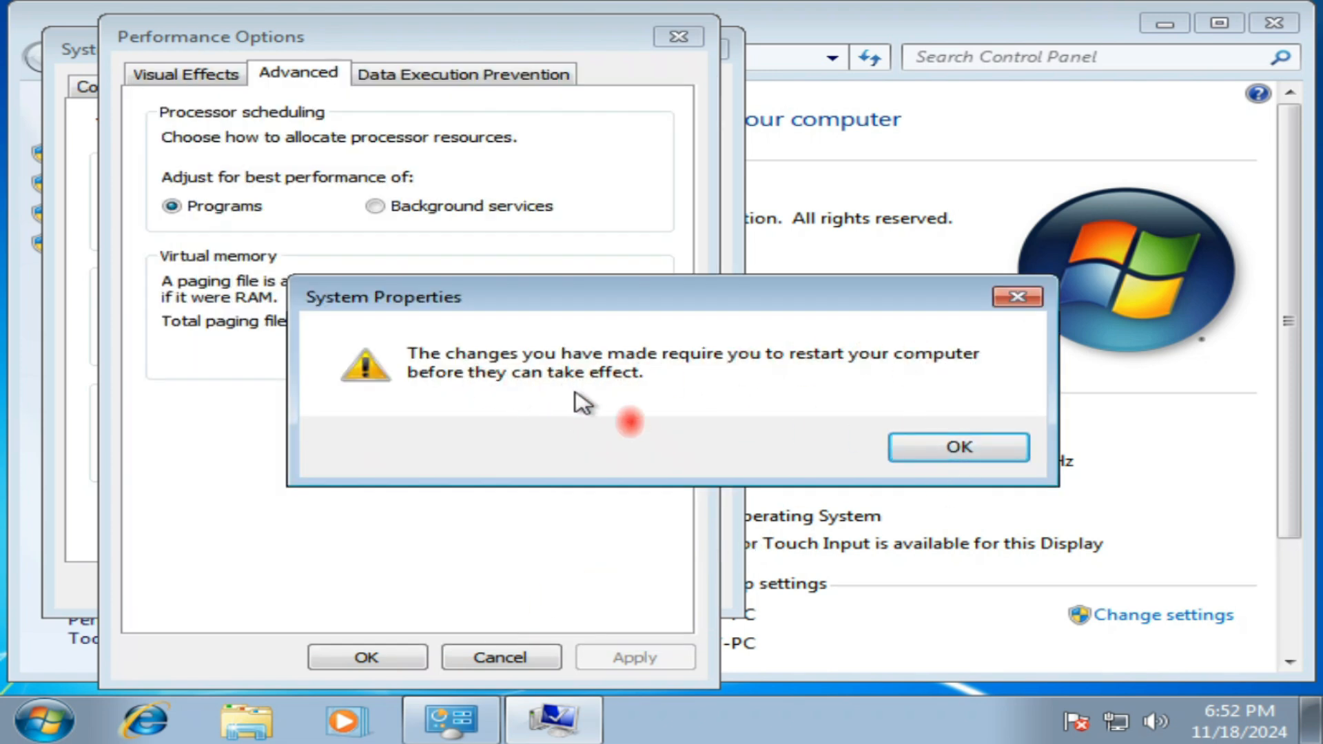
left_click(994, 451)
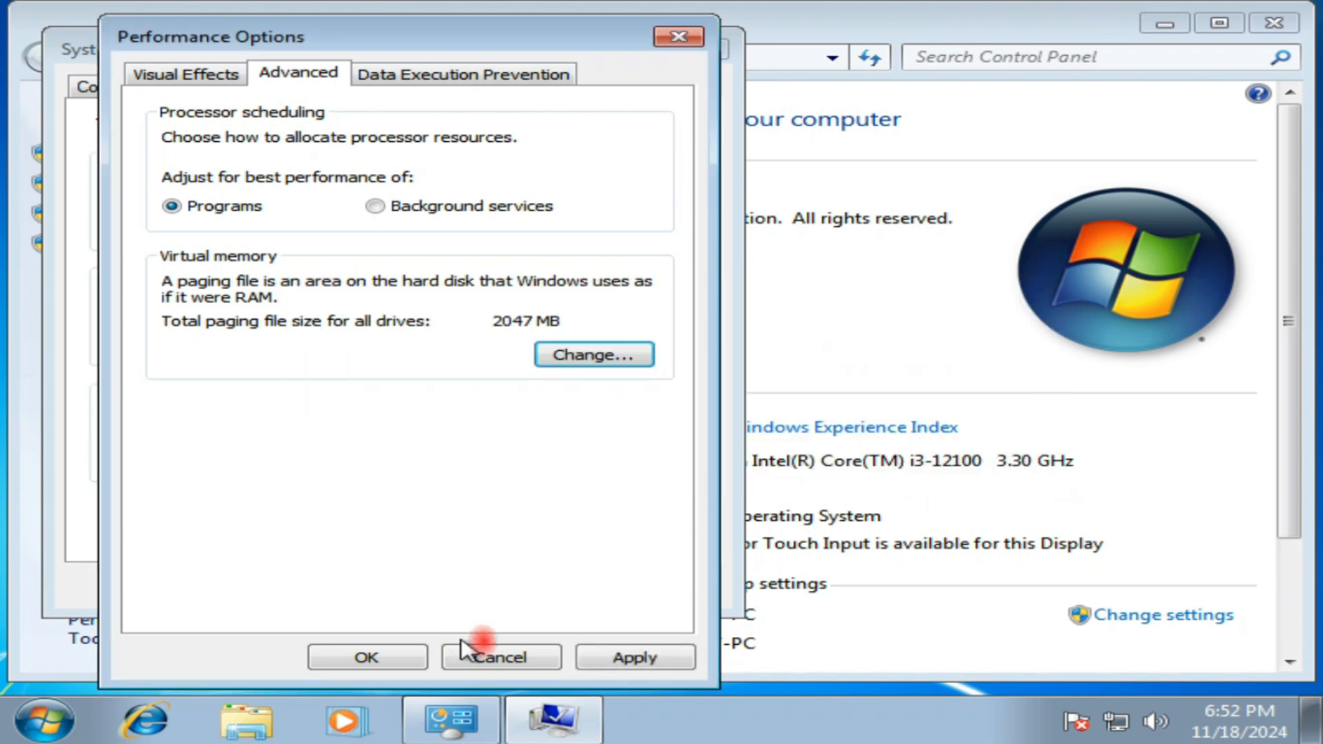
left_click(644, 662)
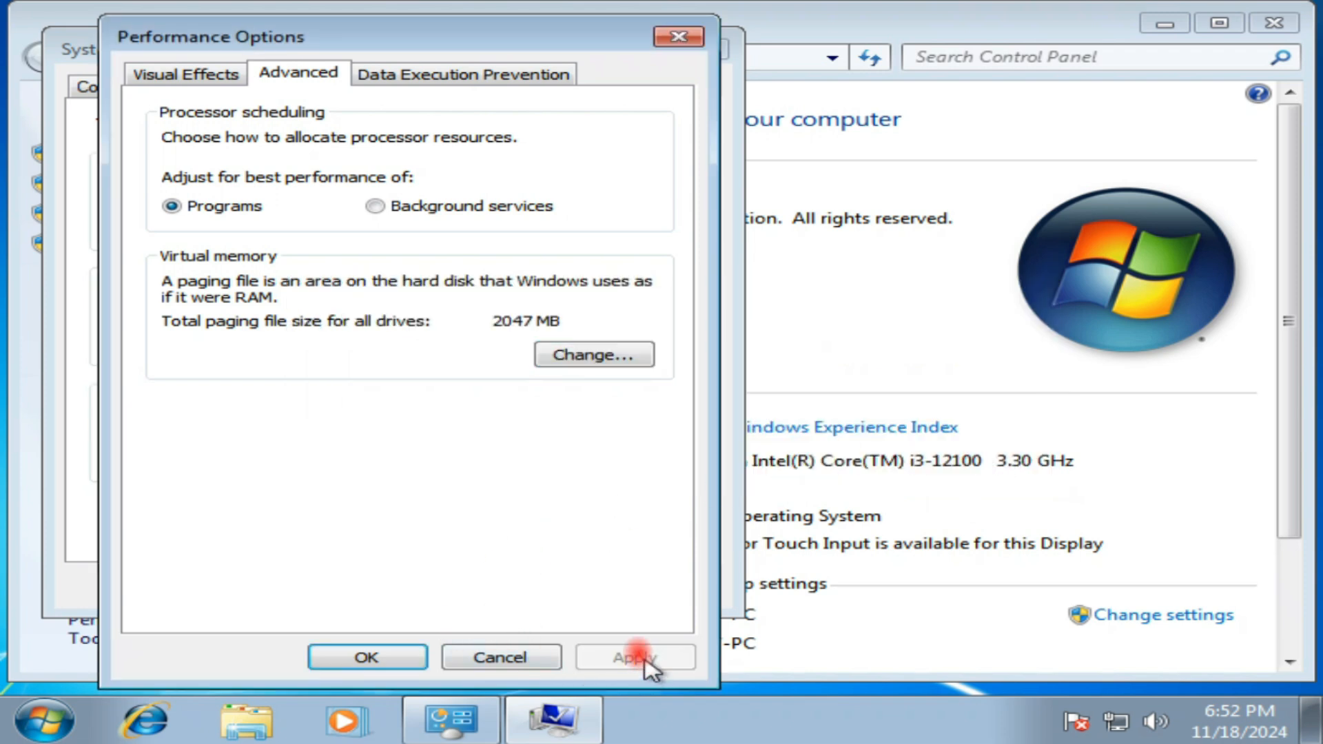
left_click(382, 656)
left_click(432, 585)
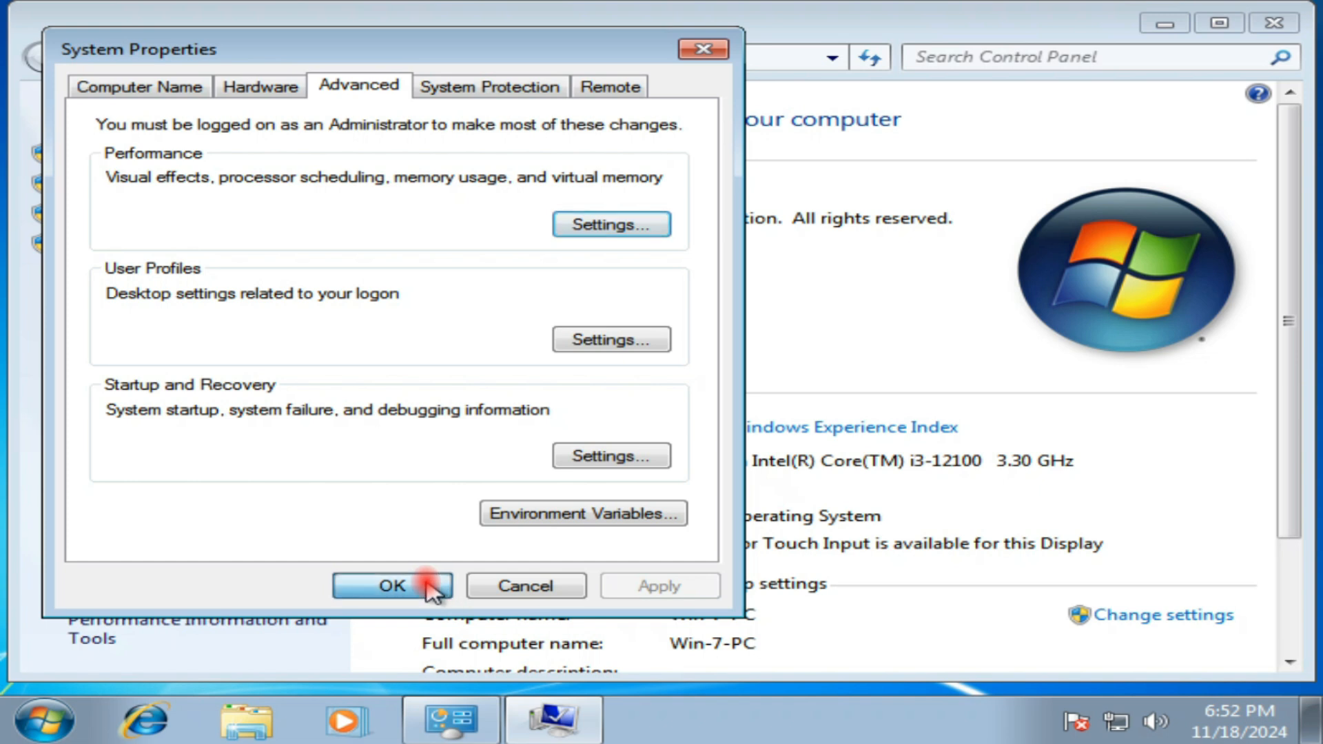
Step: Restart the computer to apply the changes and sign in with the account password
left_click(1275, 23)
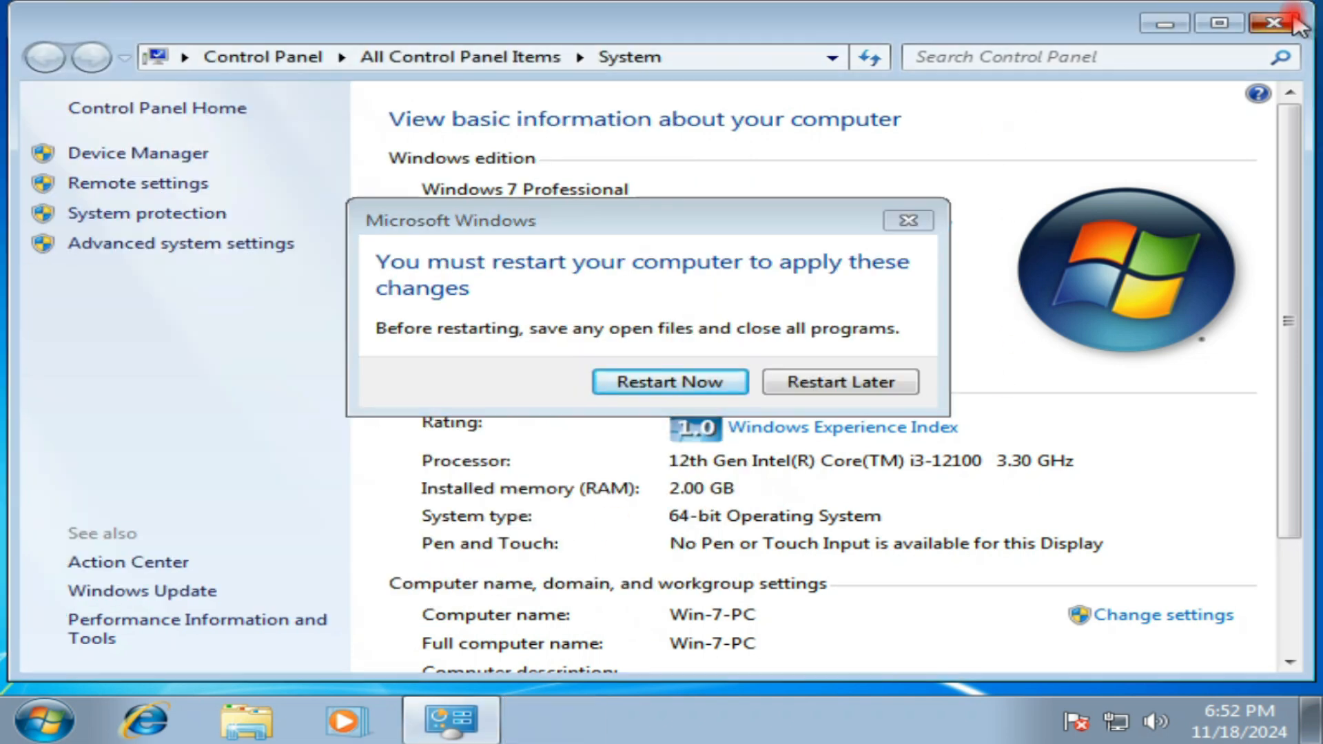
left_click(648, 383)
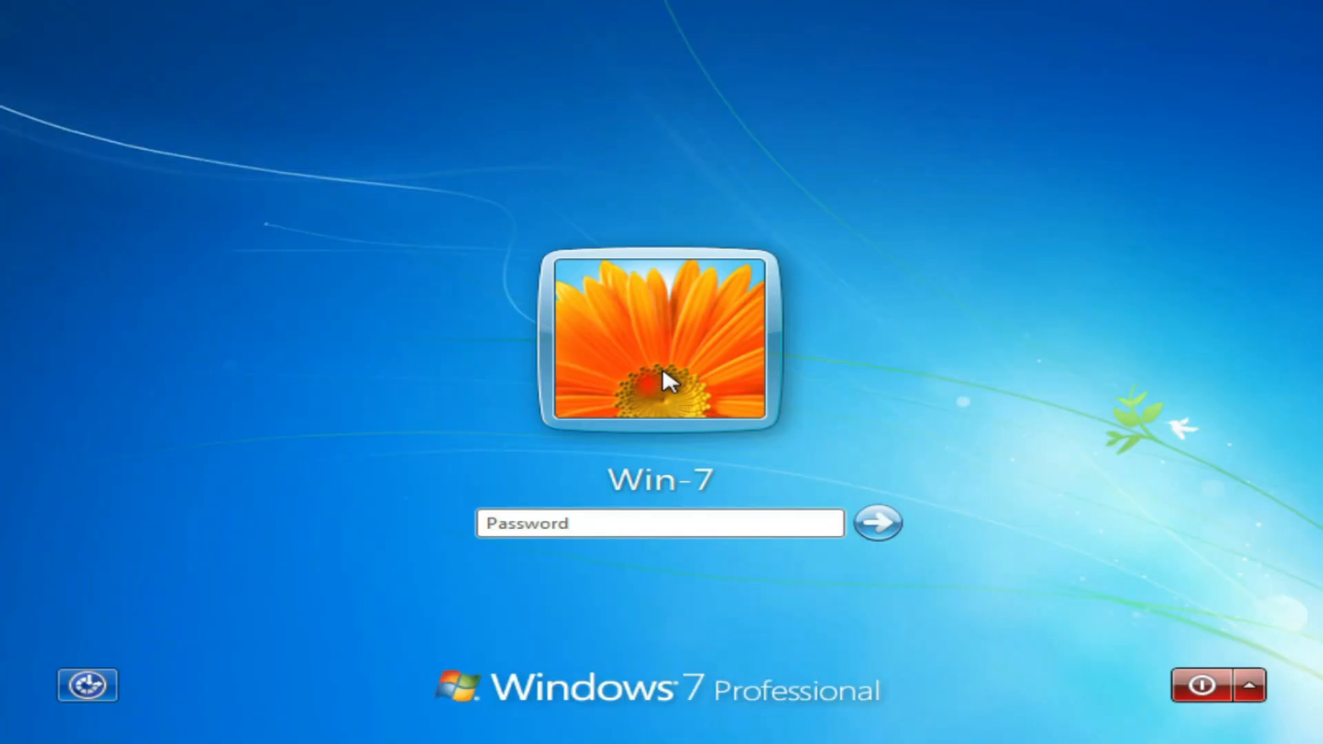
type("*****")
key("Return")
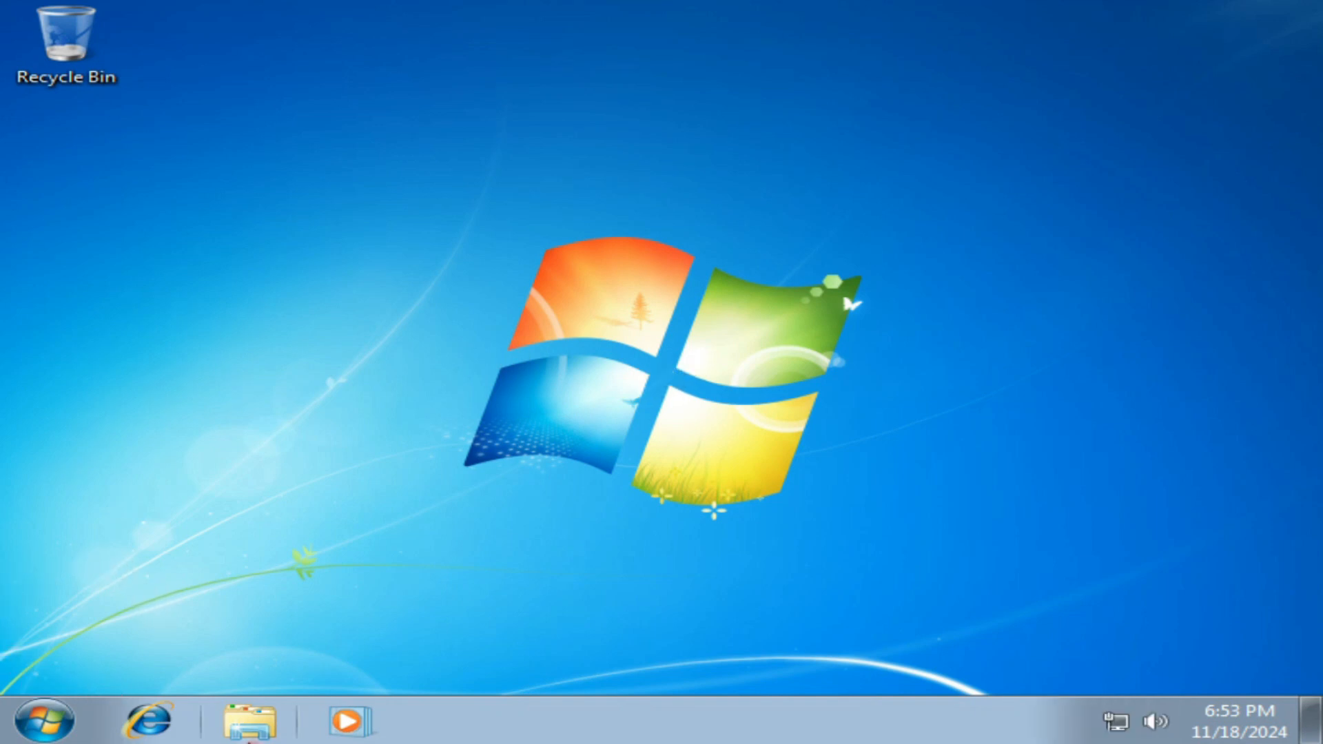
Step: Open the properties of Local Disk (C:) and minimize the file explorer window behind them
left_click(248, 728)
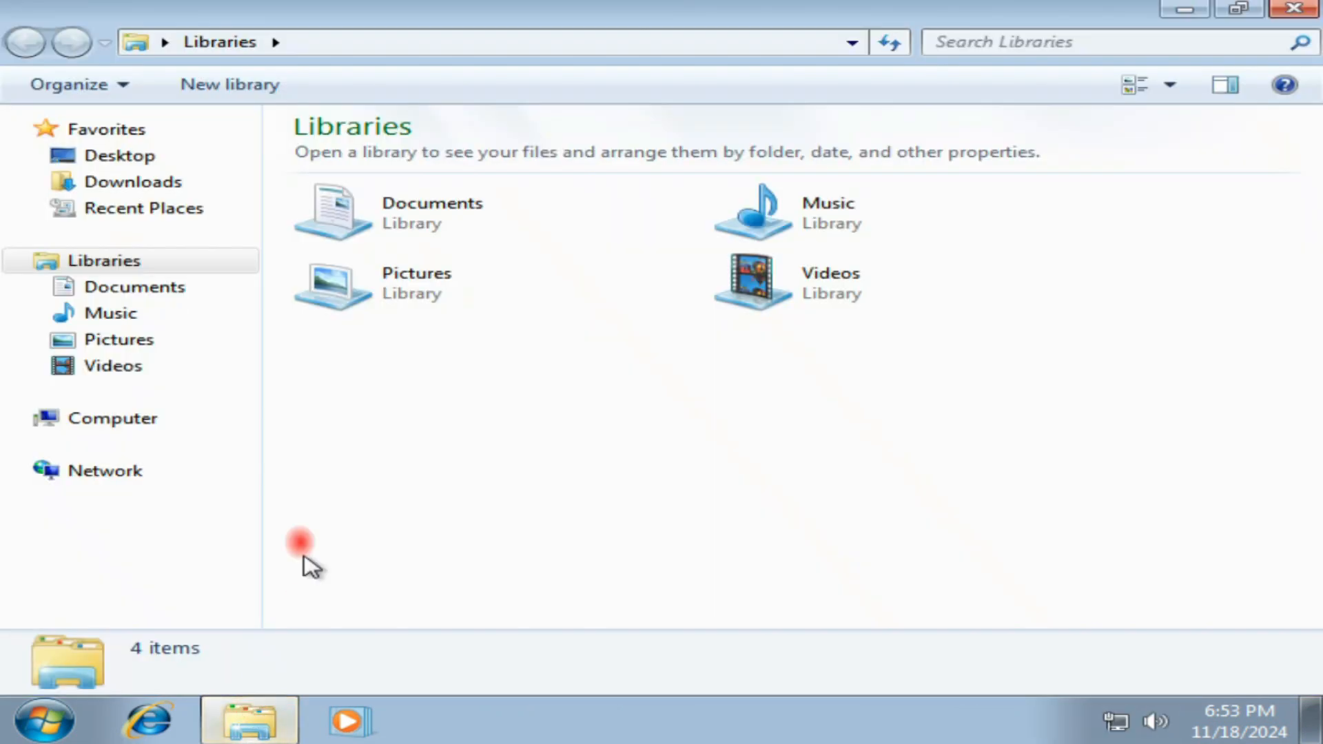
left_click(114, 421)
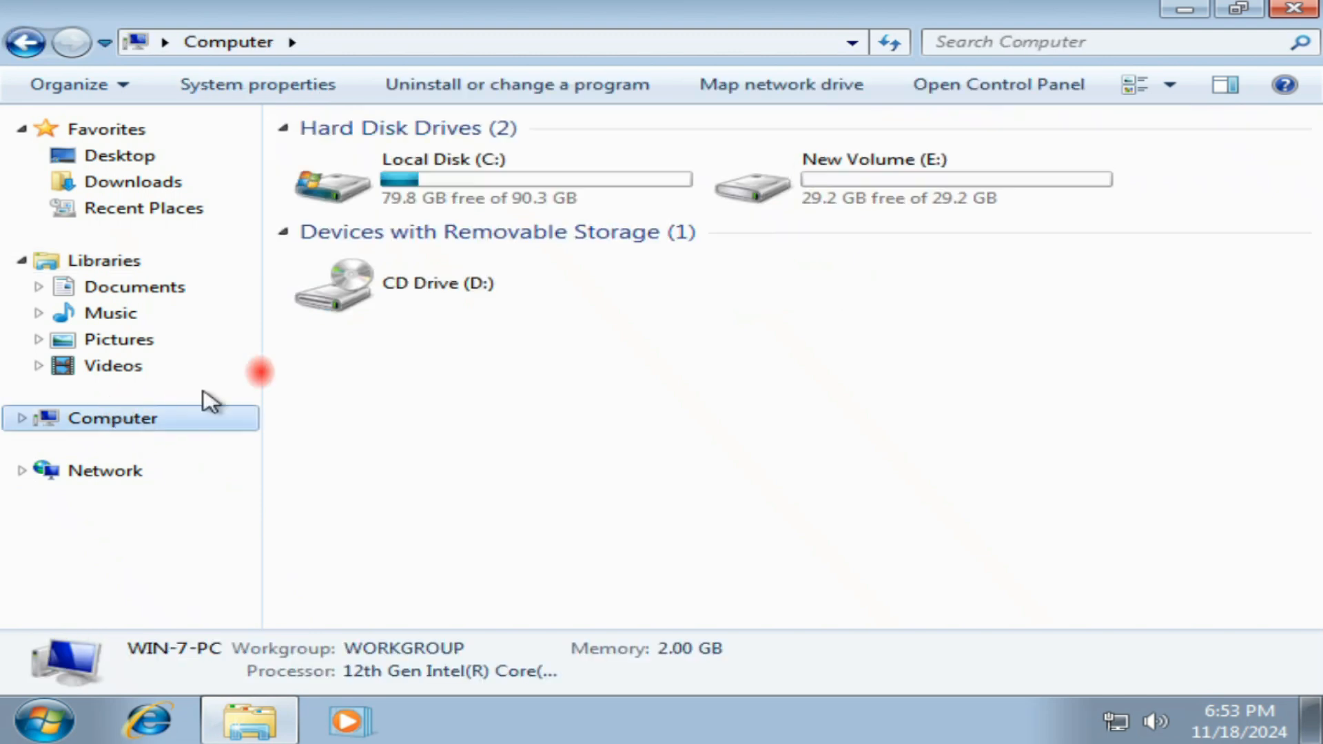
left_click(452, 169)
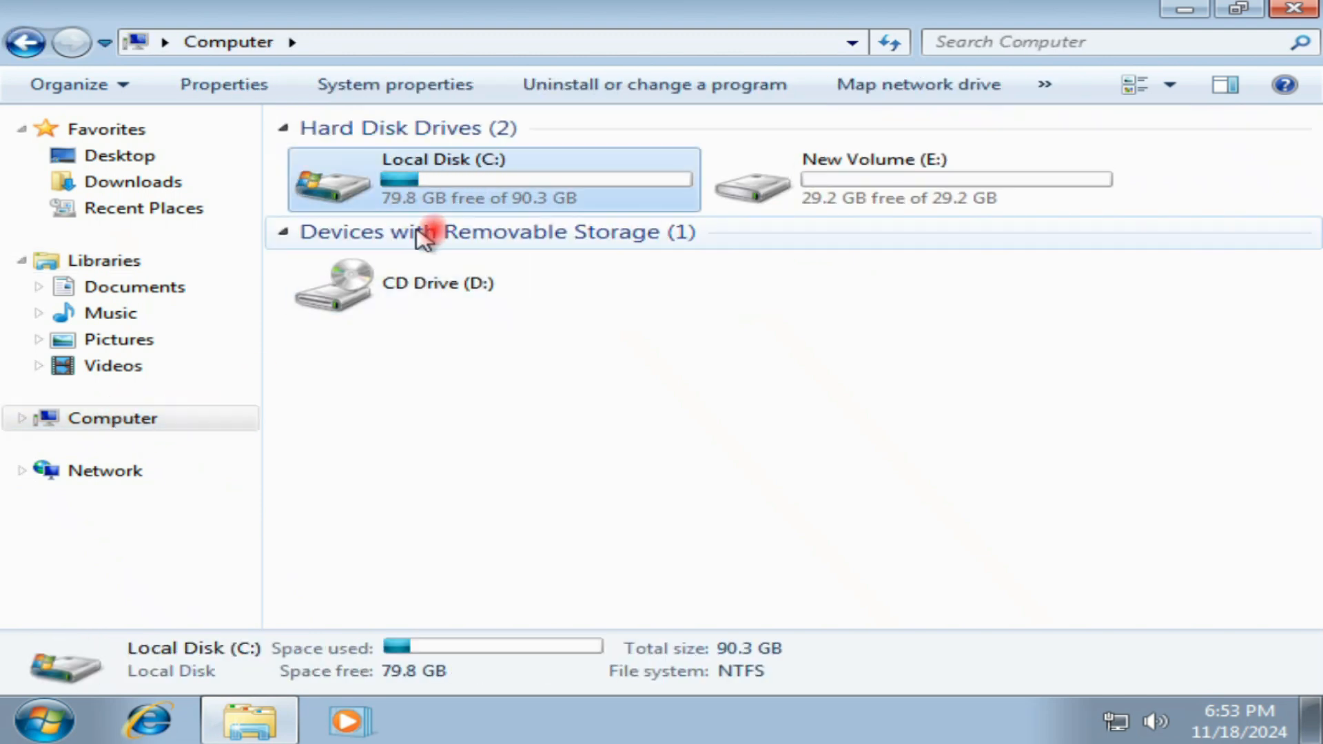
right_click(437, 178)
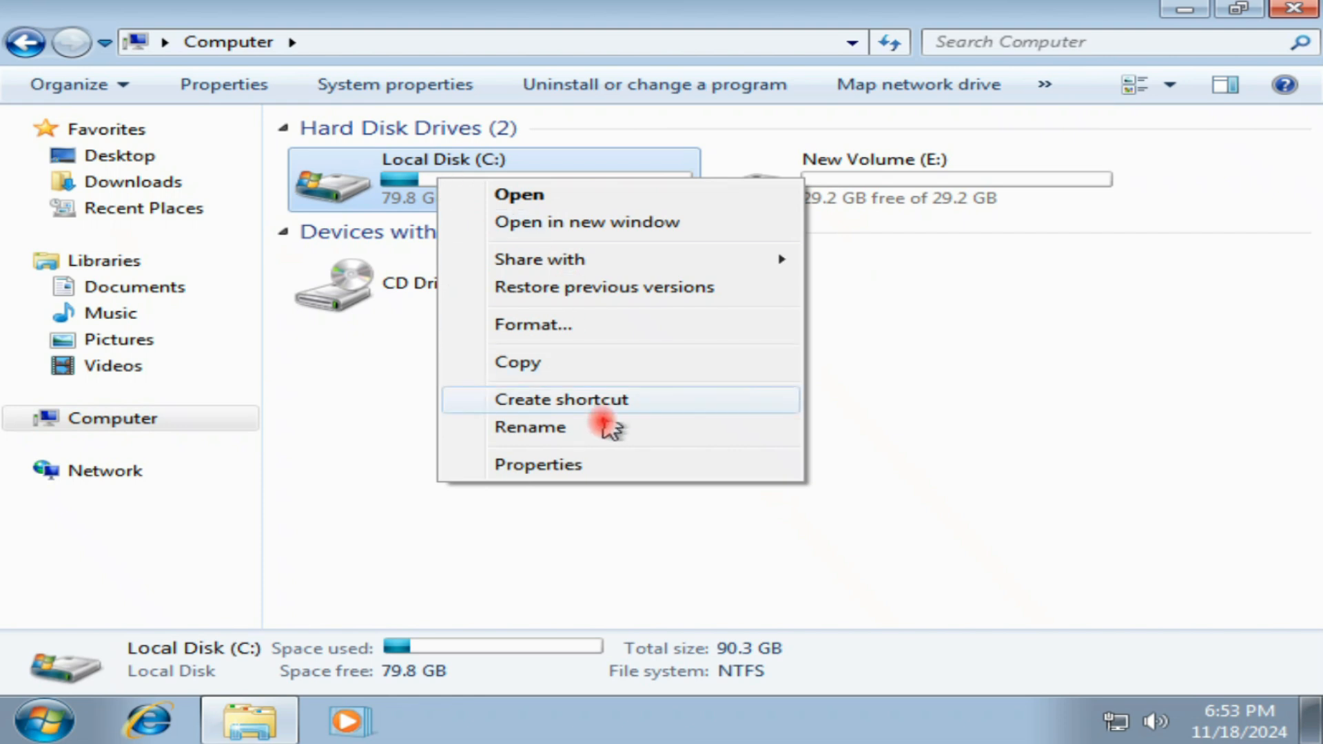
left_click(525, 466)
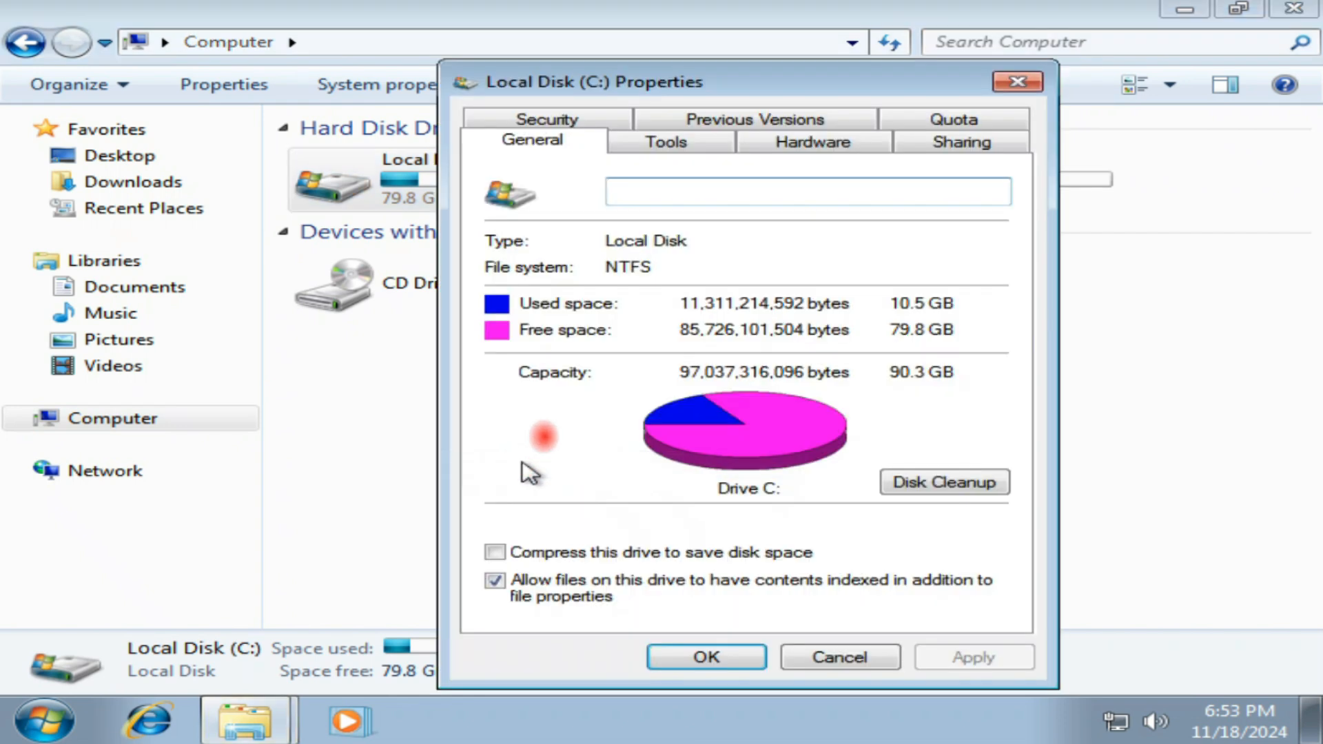
left_click(1184, 8)
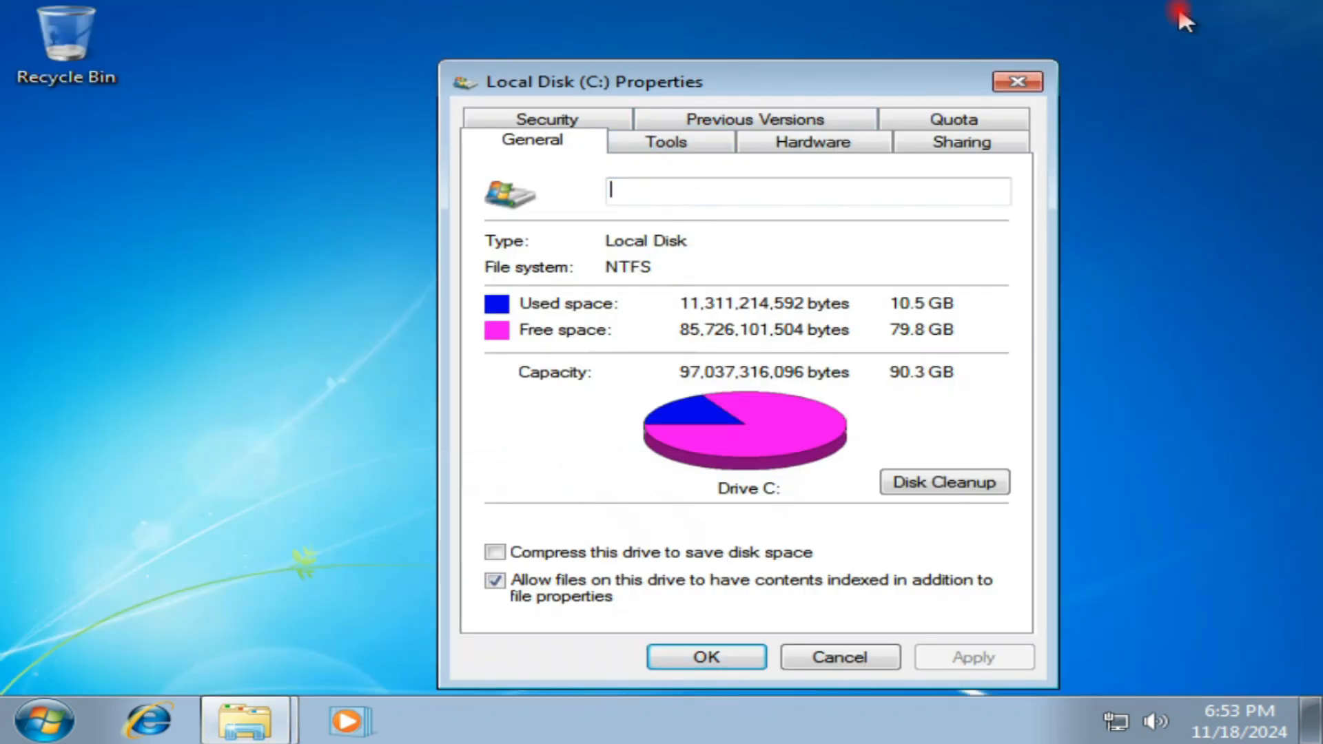
left_click_drag(710, 86, 684, 73)
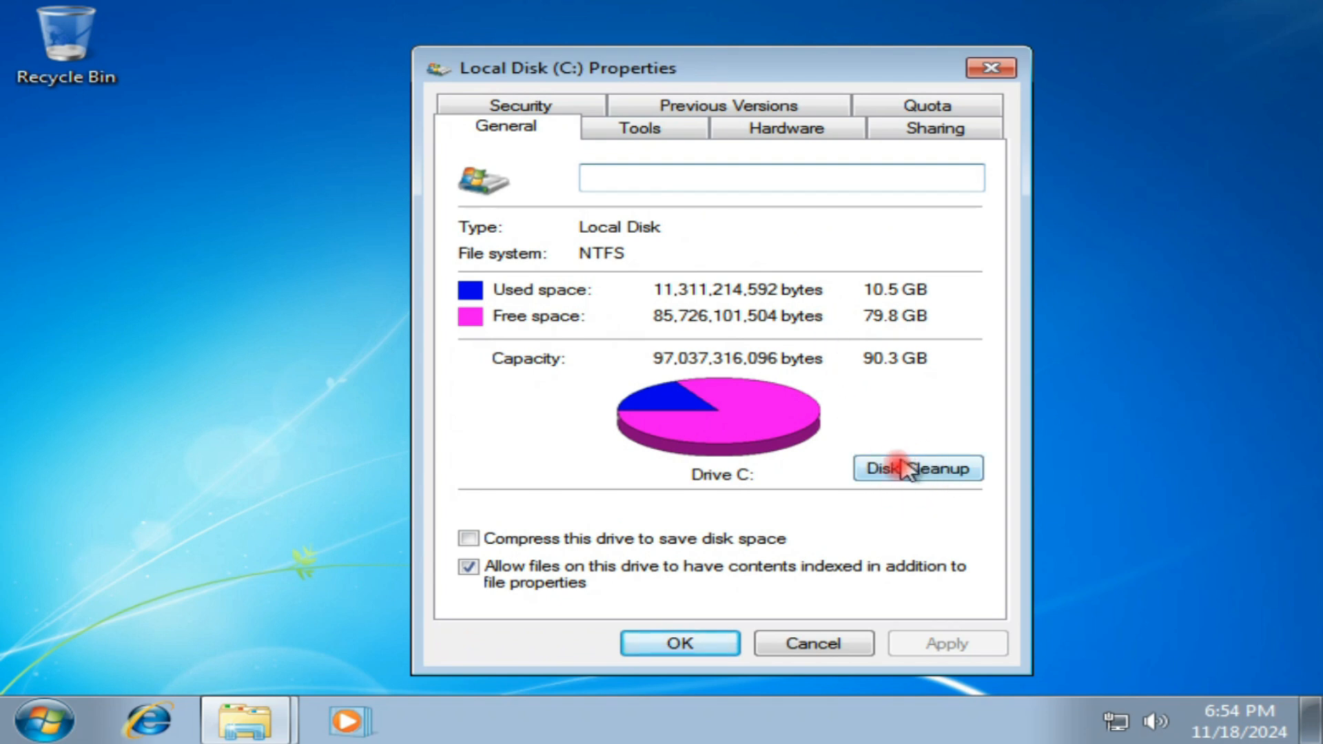
Step: Start Disk Cleanup for drive C:, include Temporary files and Recycle Bin in the deletion, and exclude Downloaded Program Files
left_click(934, 474)
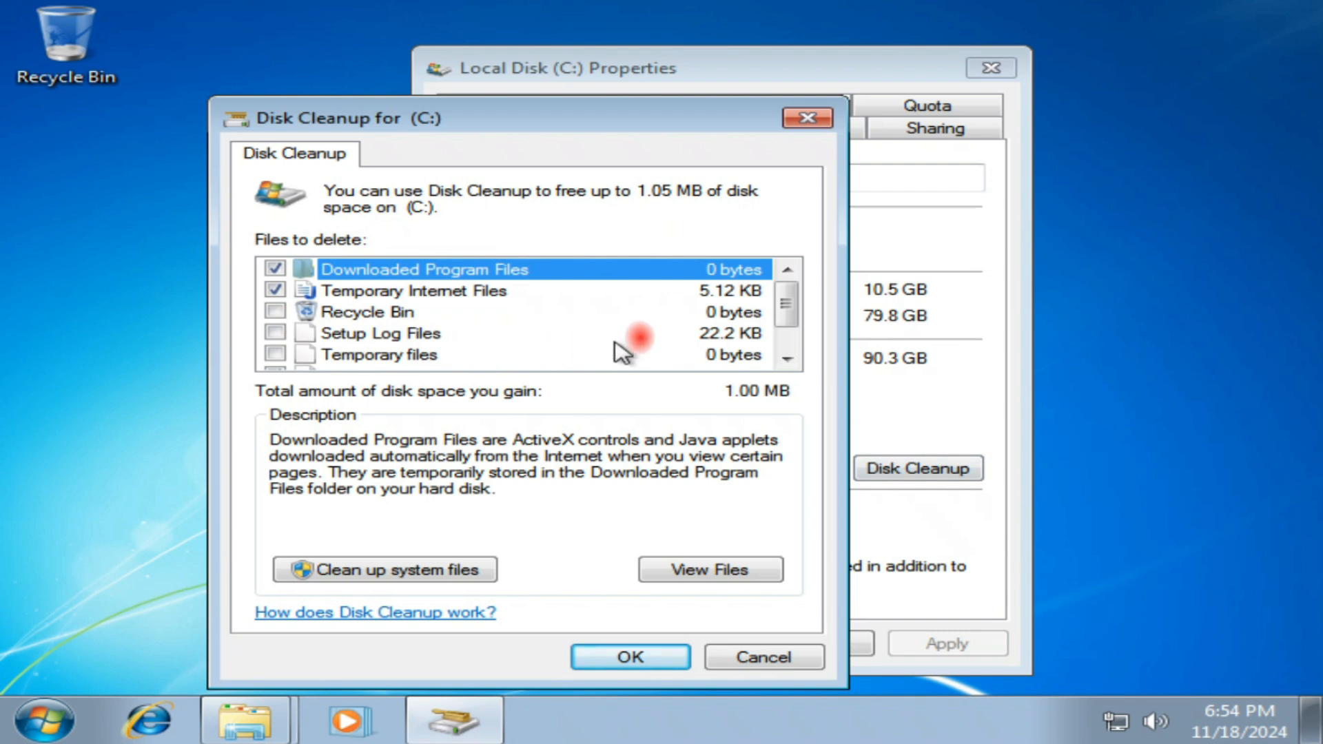
left_click(275, 354)
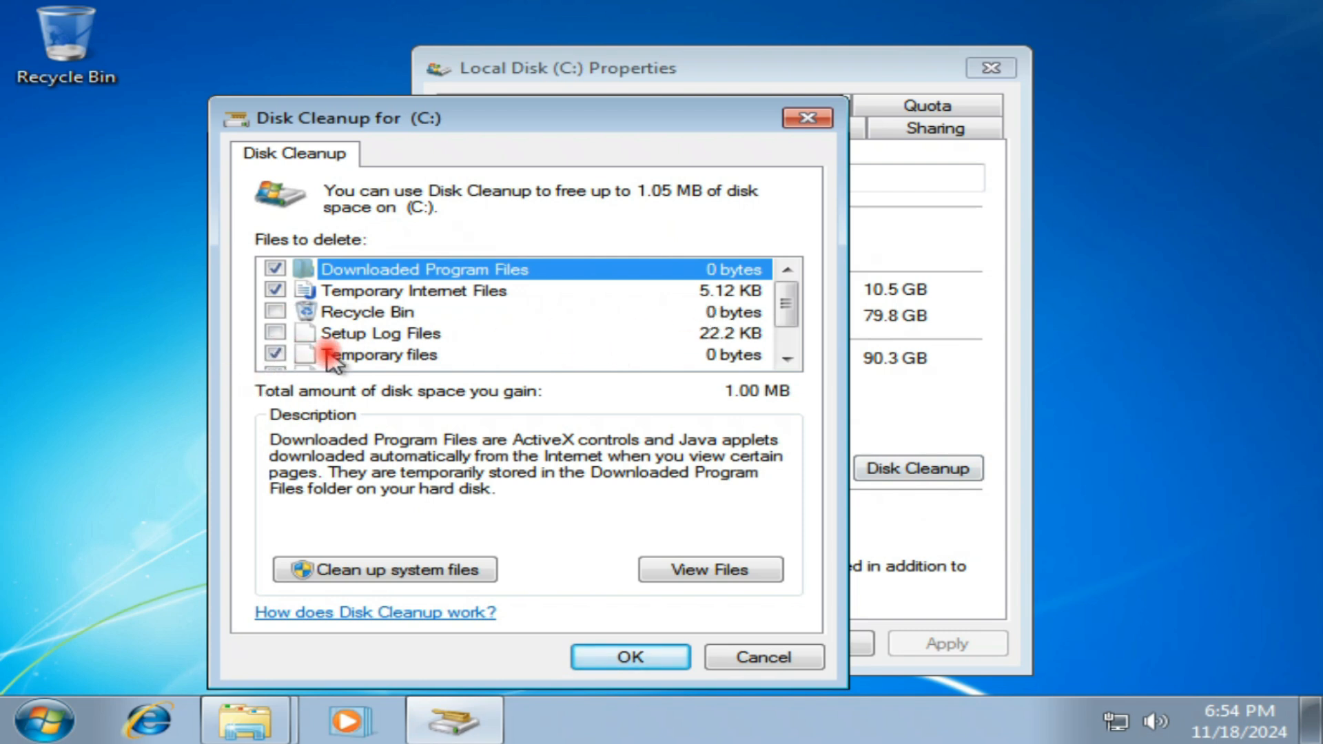
scroll(282, 357, "down", 1)
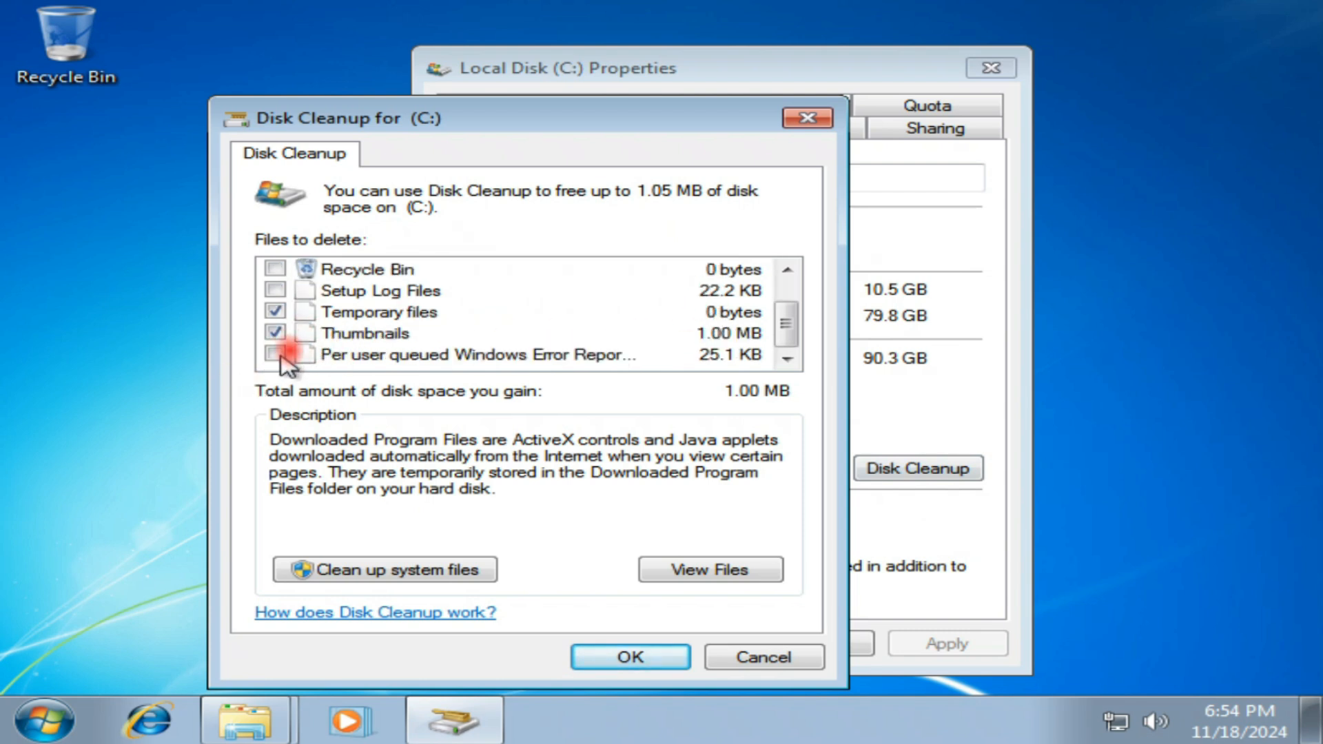
scroll(288, 366, "up", 1)
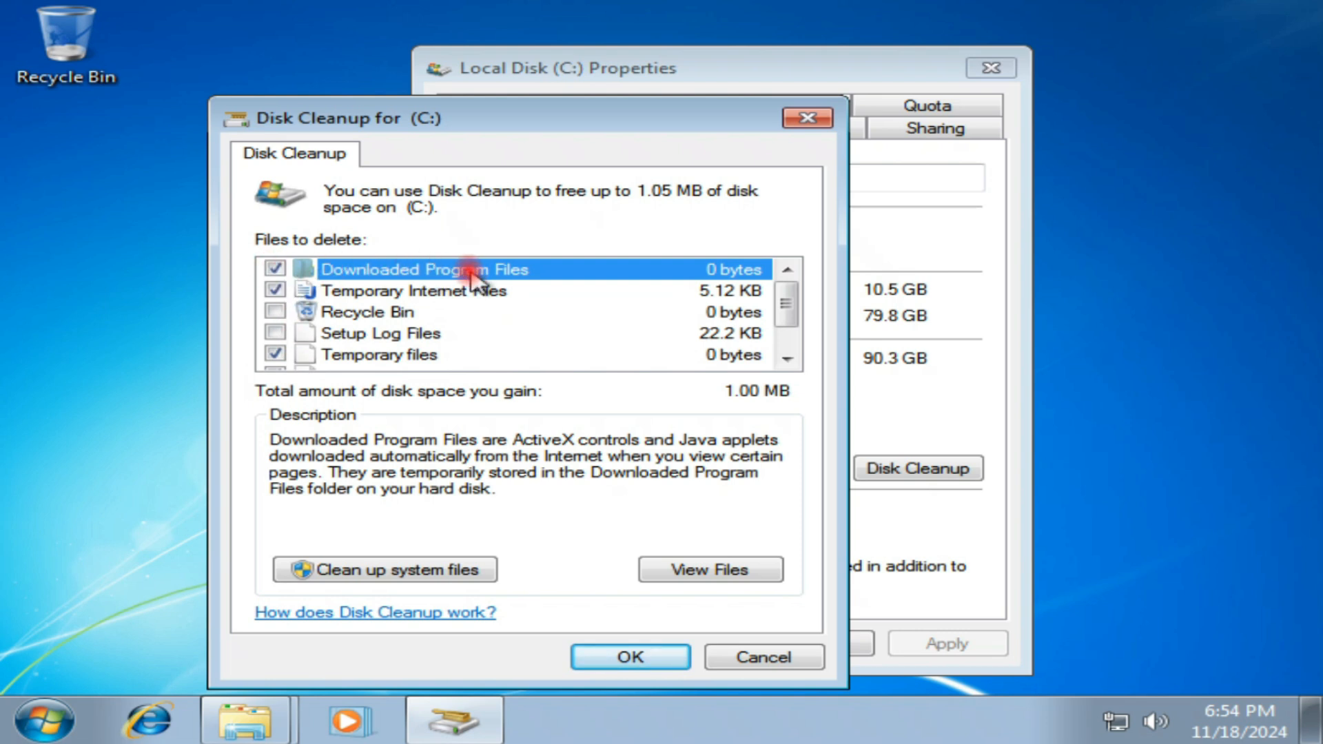
left_click(275, 269)
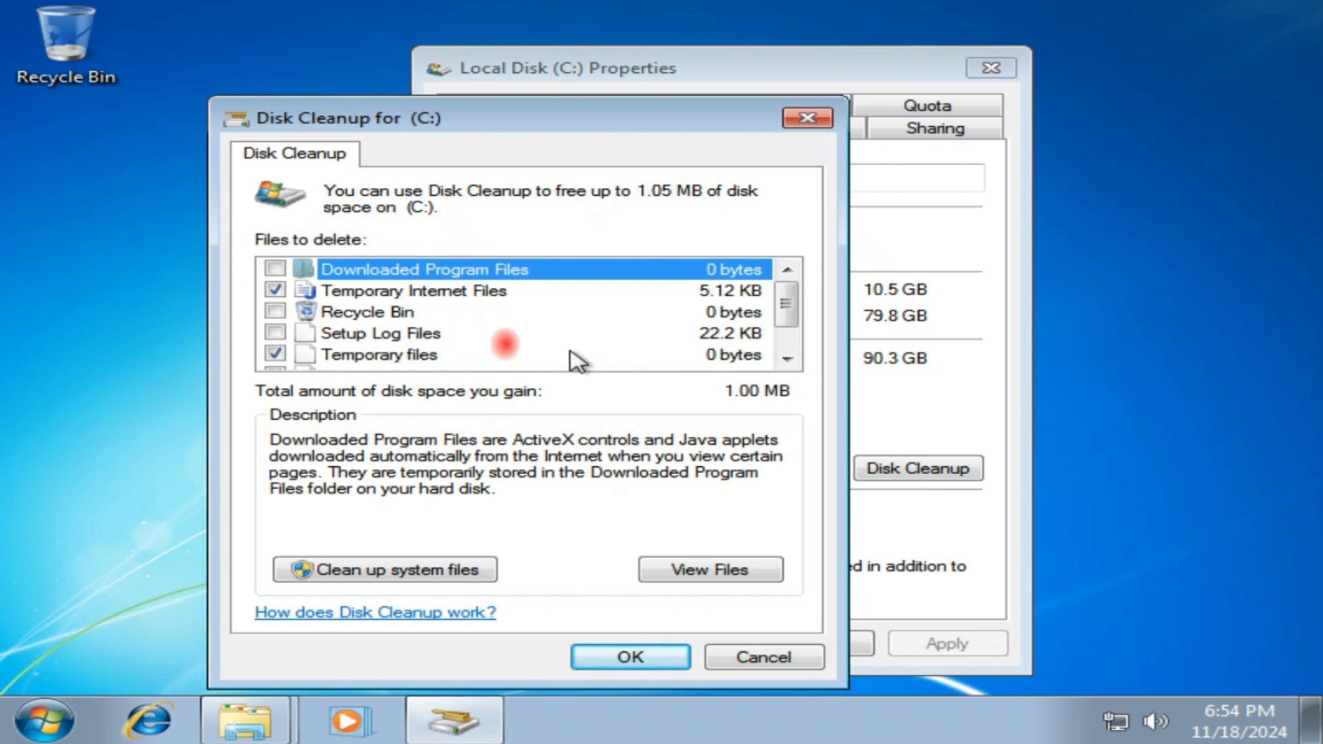
left_click(276, 312)
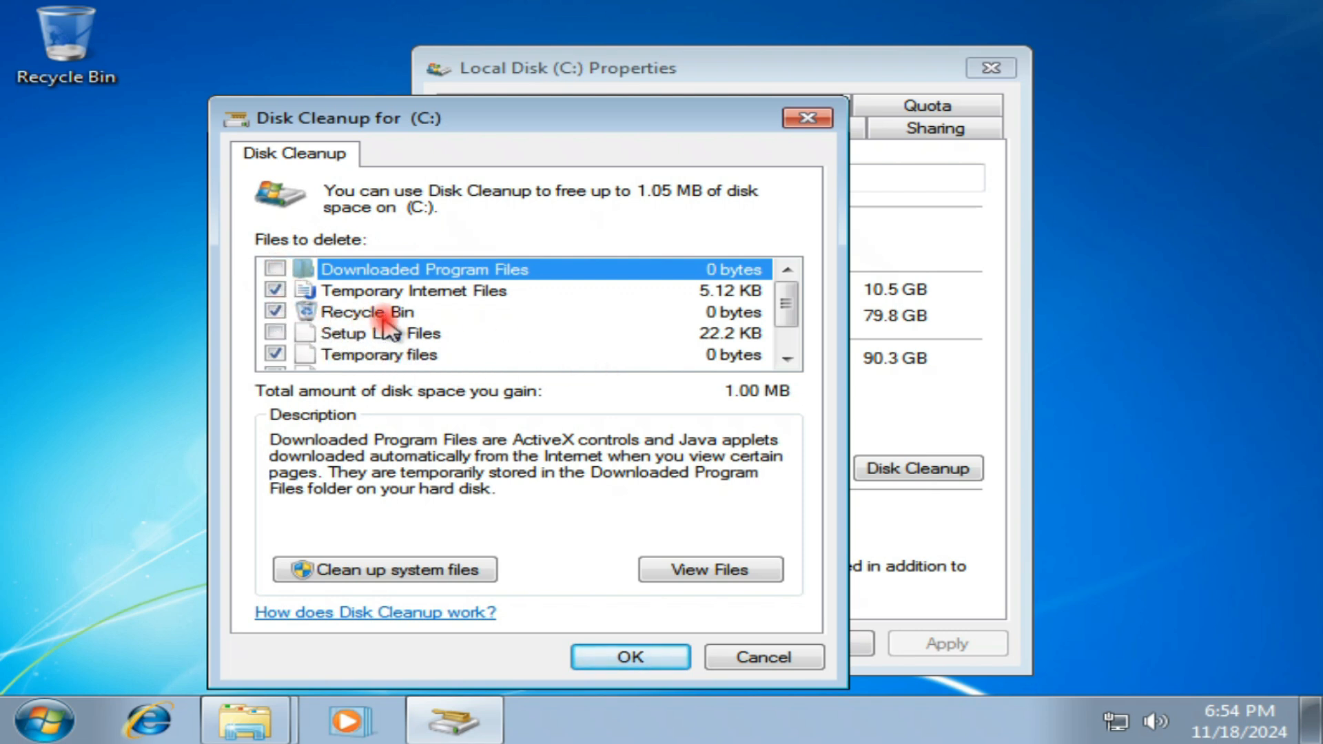
scroll(359, 352, "down", 1)
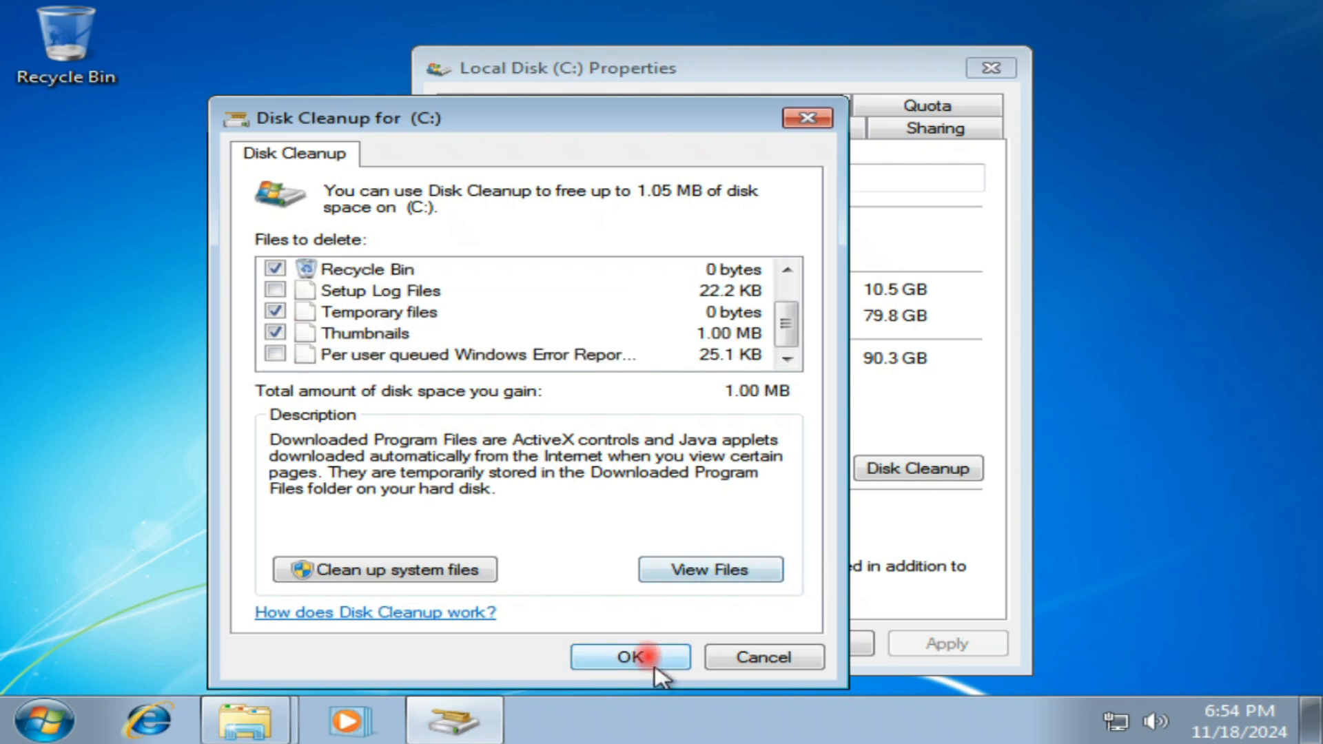
Step: Run the cleanup, confirm the permanent file deletion, and close the Local Disk (C:) properties
left_click(630, 657)
left_click(756, 372)
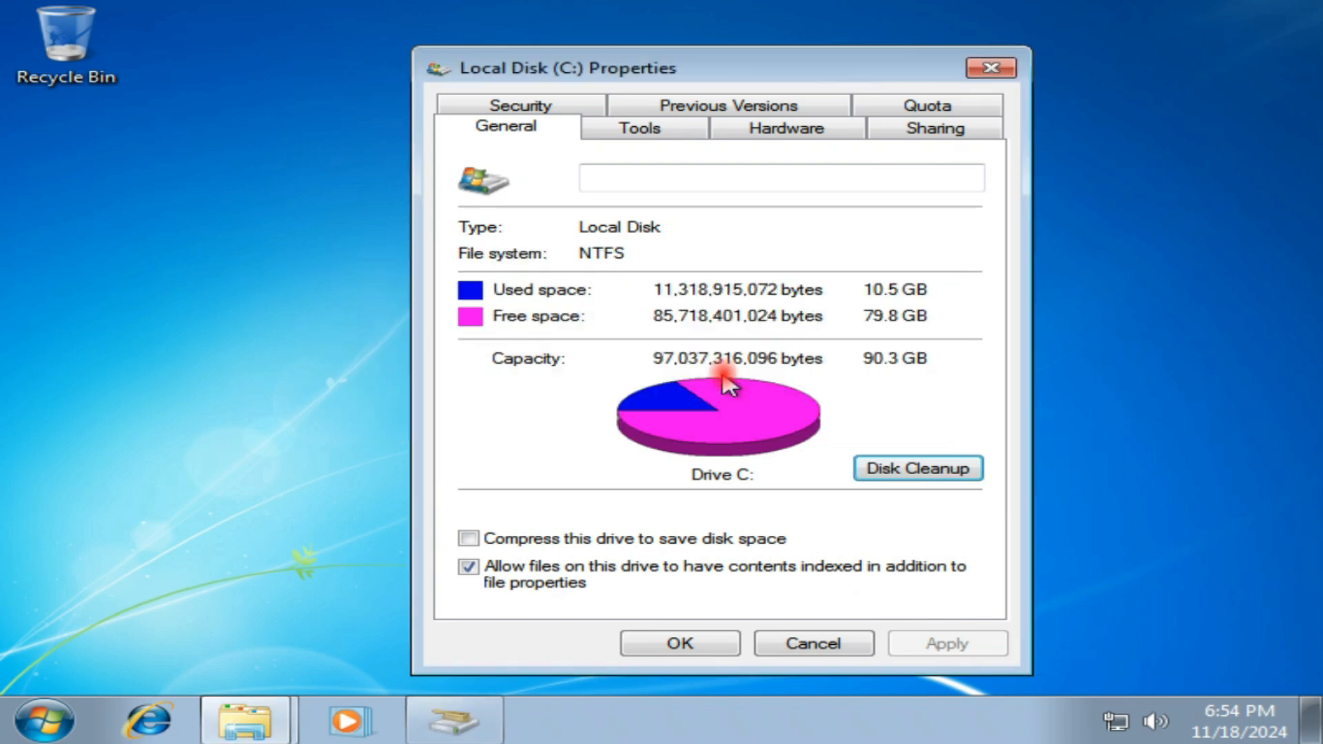
left_click(680, 644)
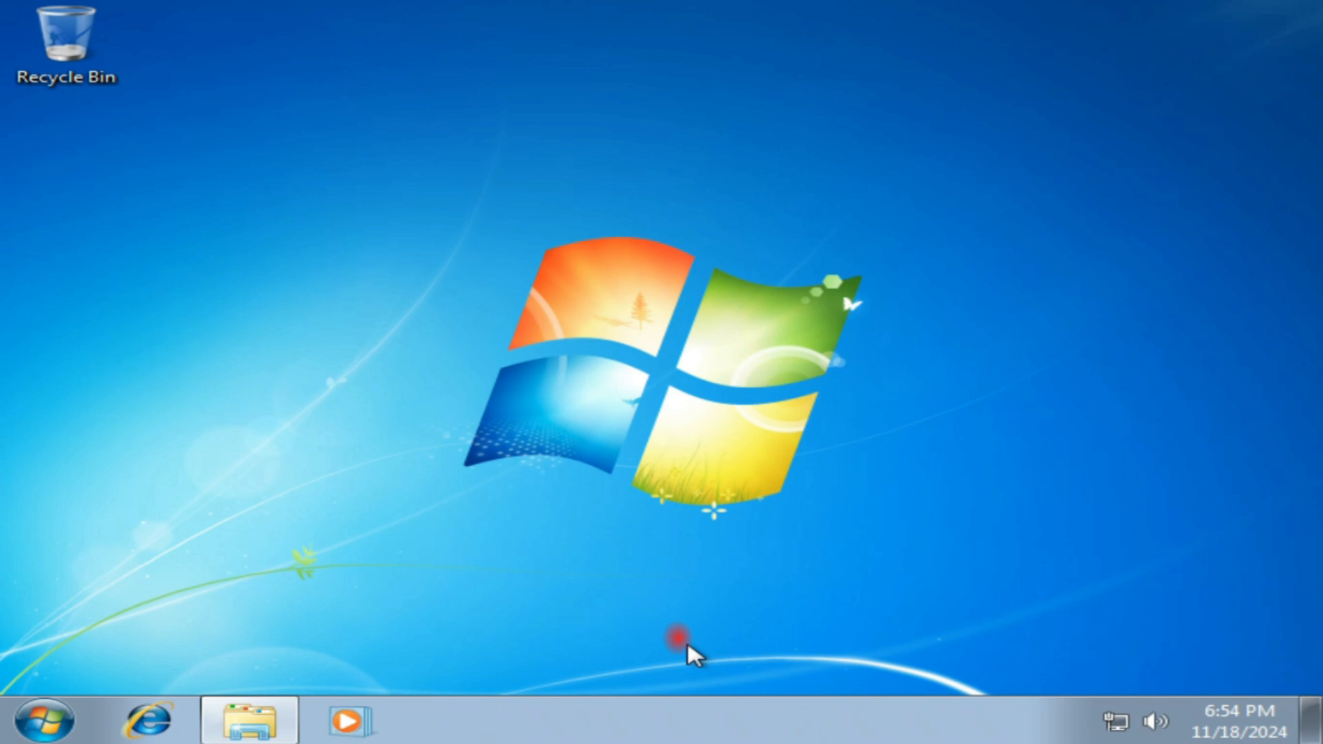
Step: Open the Windows Temp folder by running the temp command, and grant permission to access it
left_click(40, 730)
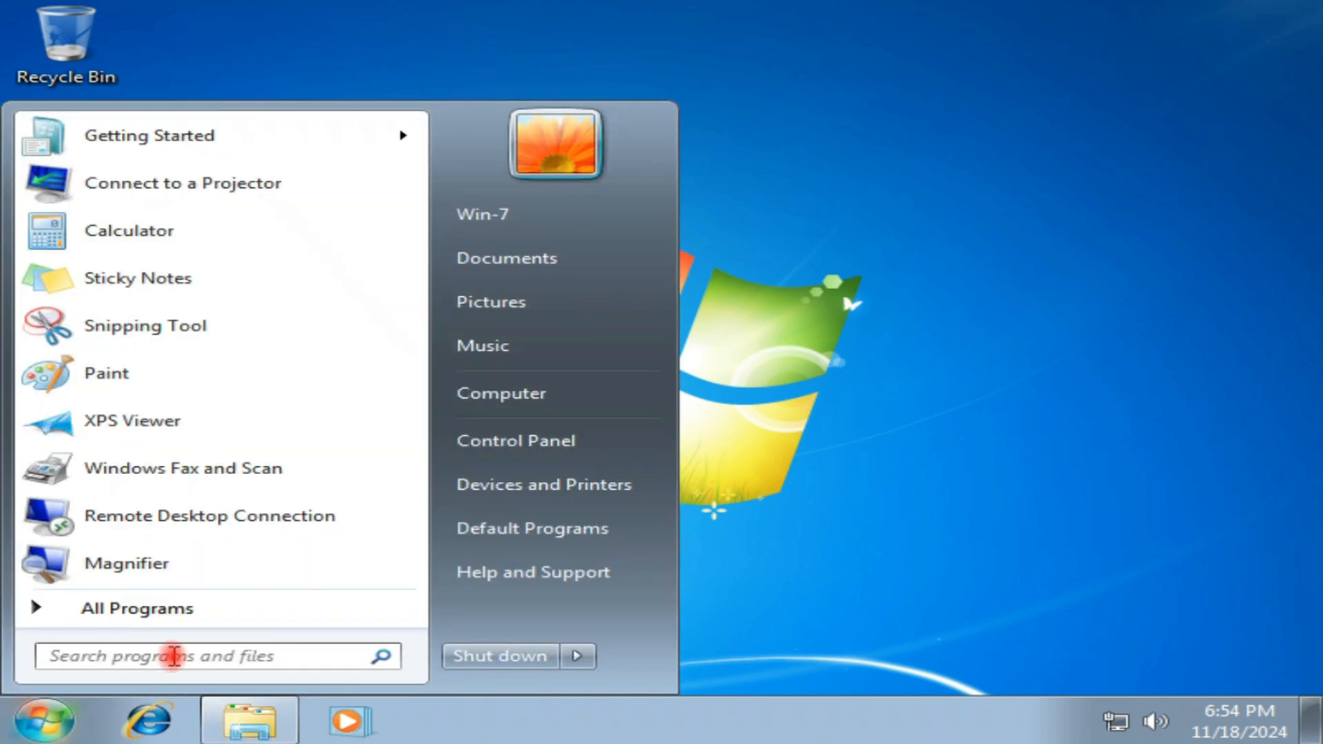
type("run")
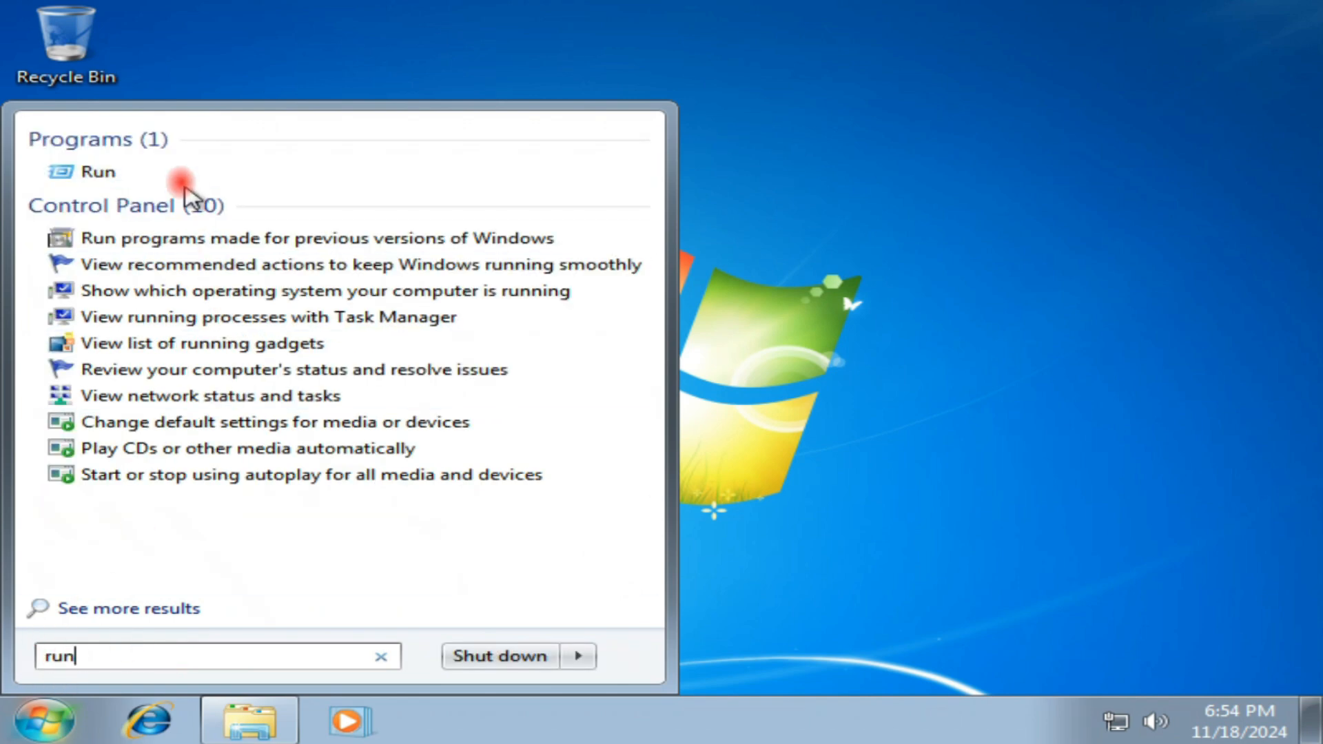
right_click(103, 173)
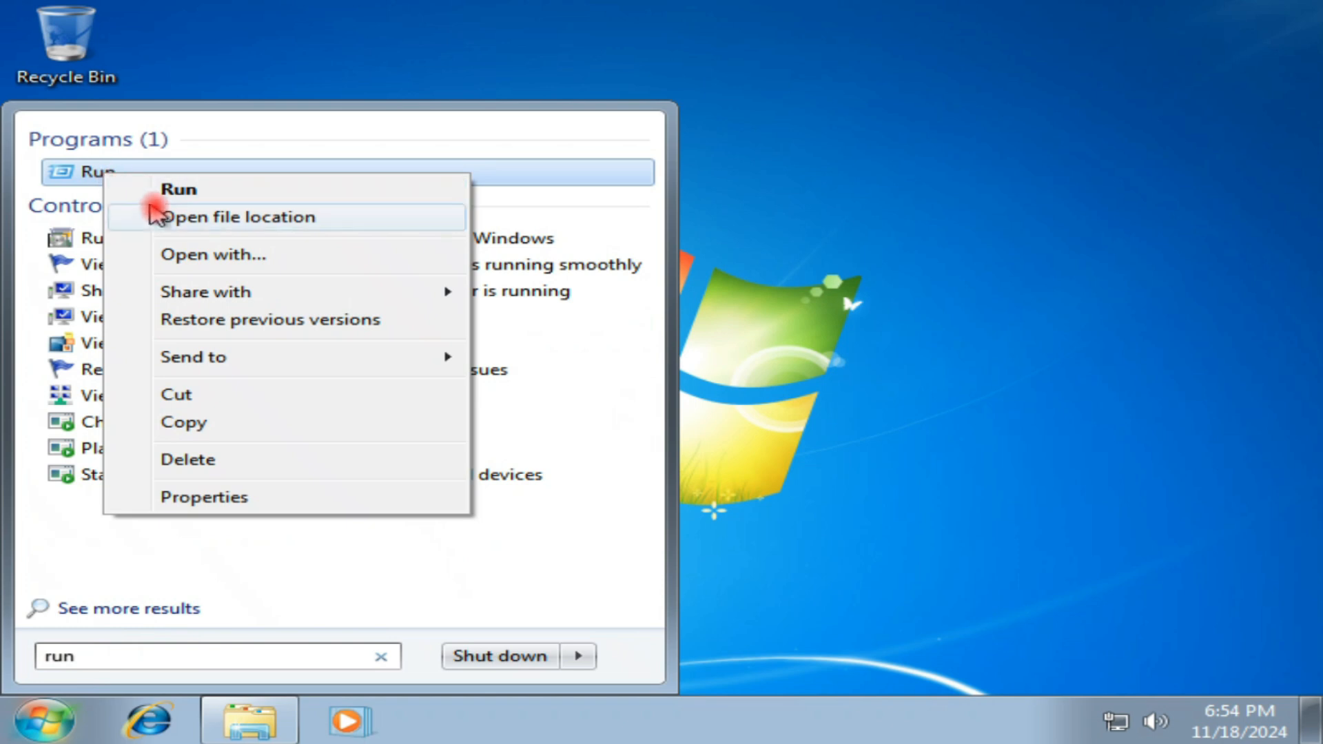
left_click(166, 190)
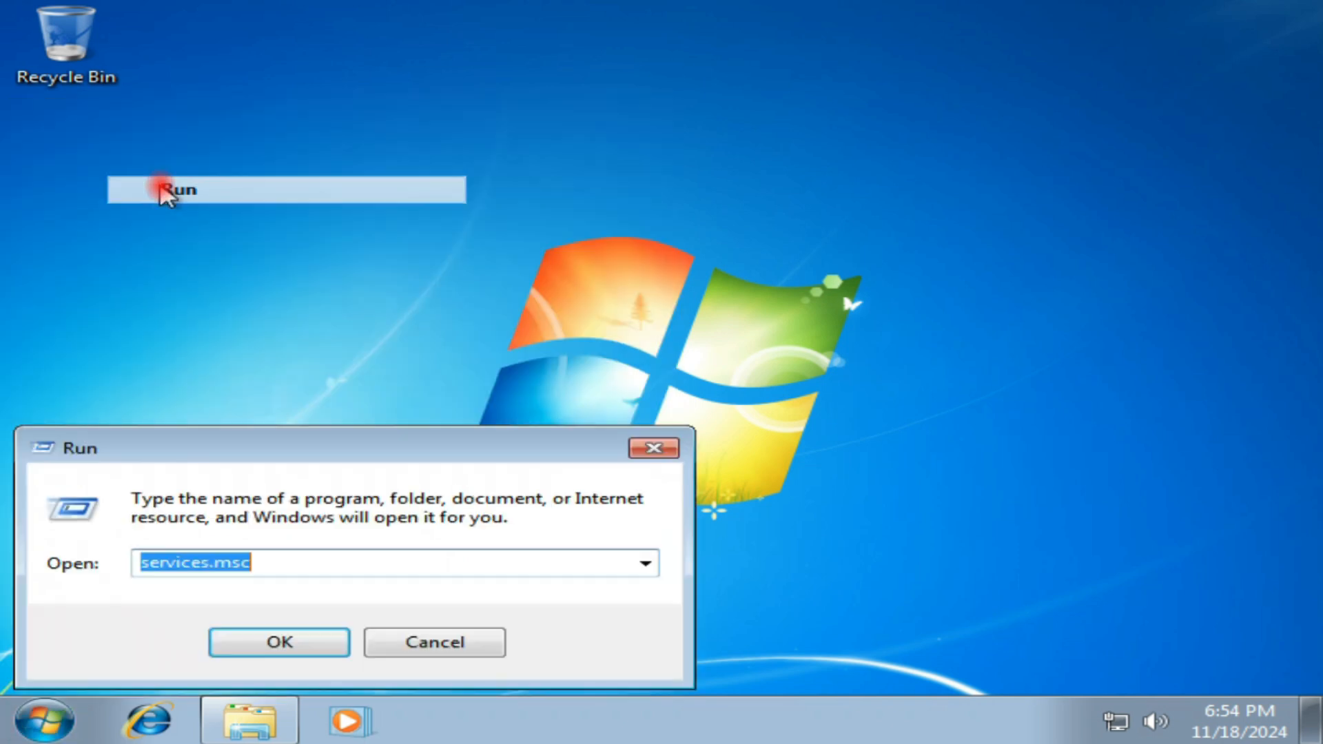
type("temp")
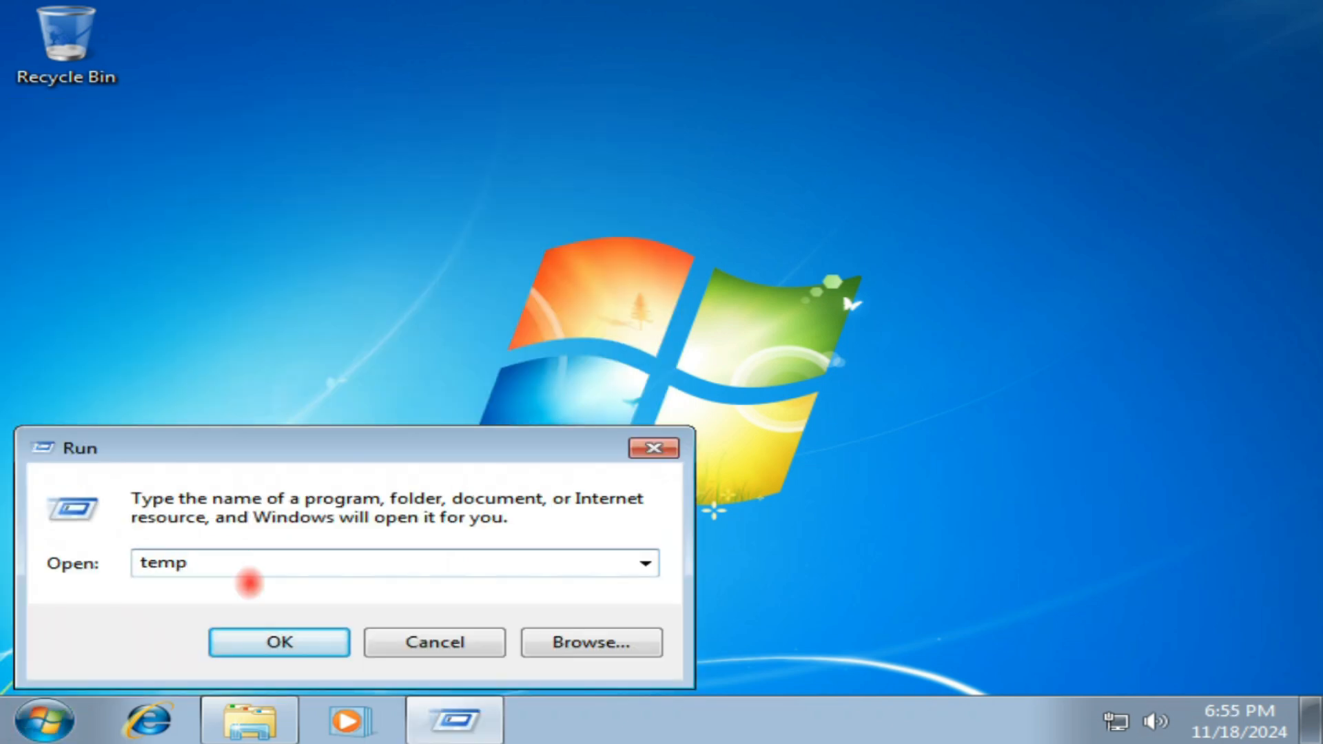
left_click(266, 635)
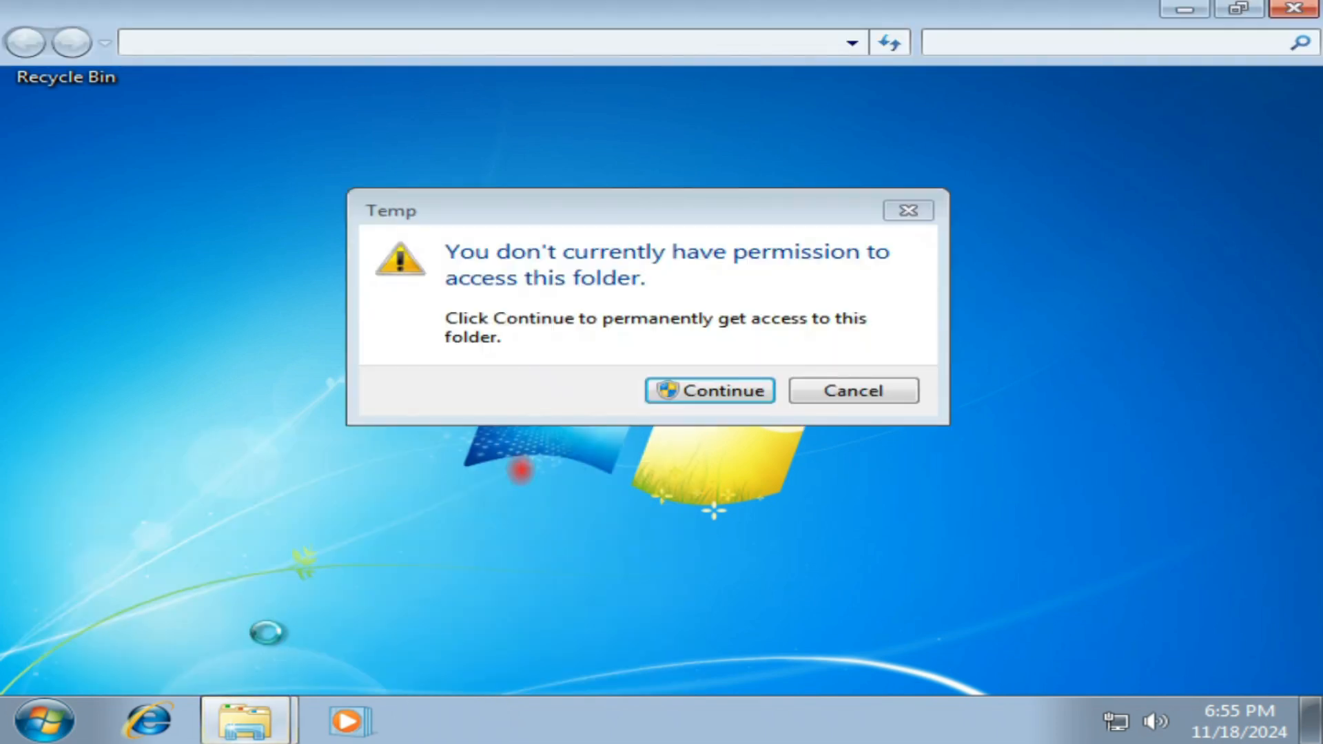
left_click(726, 390)
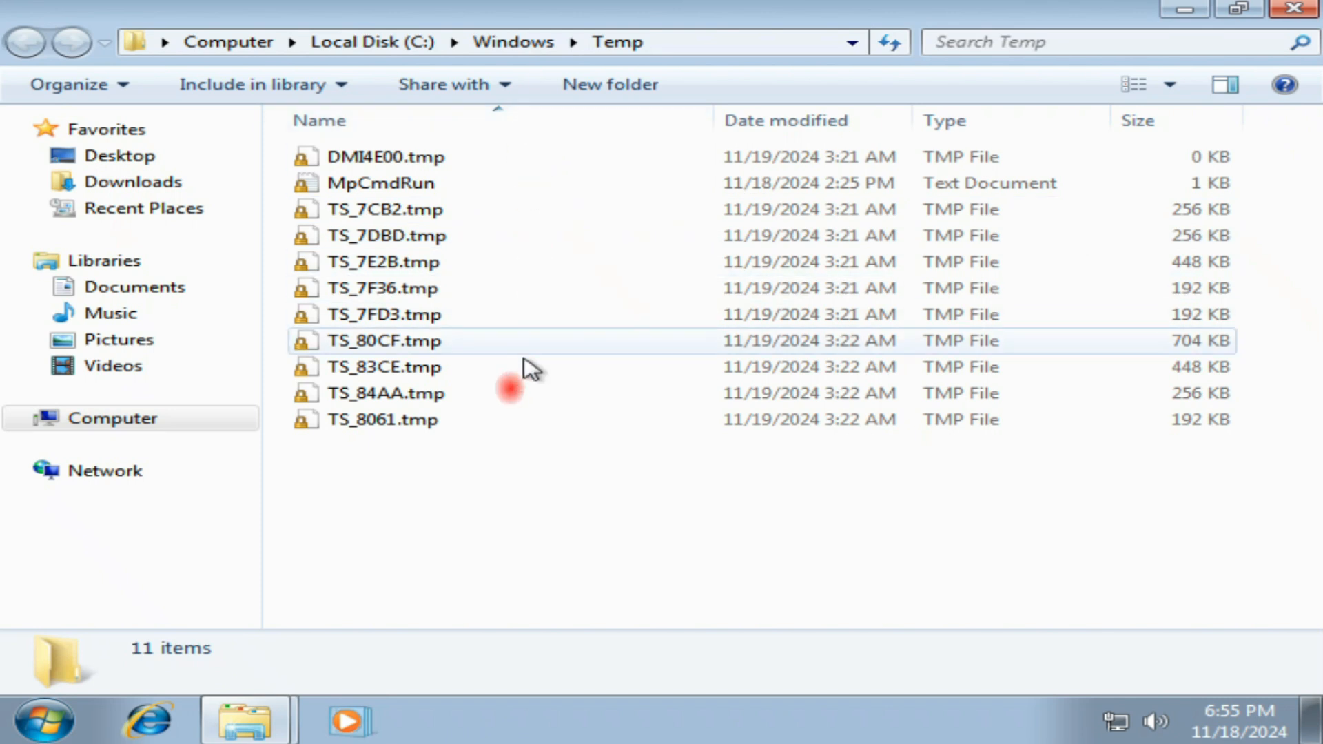
Step: Move all files in the Windows Temp folder to the Recycle Bin and close the folder window
left_click_drag(499, 510, 355, 132)
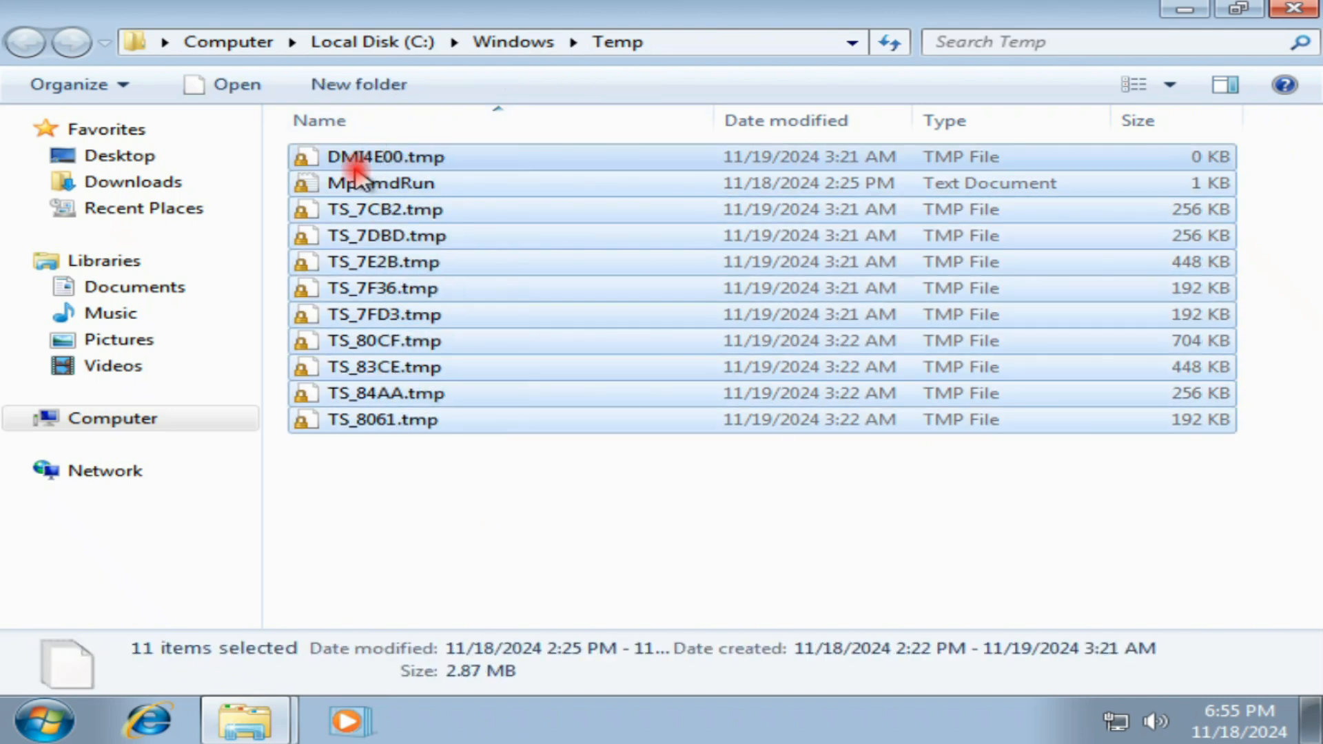
right_click(356, 178)
left_click(456, 316)
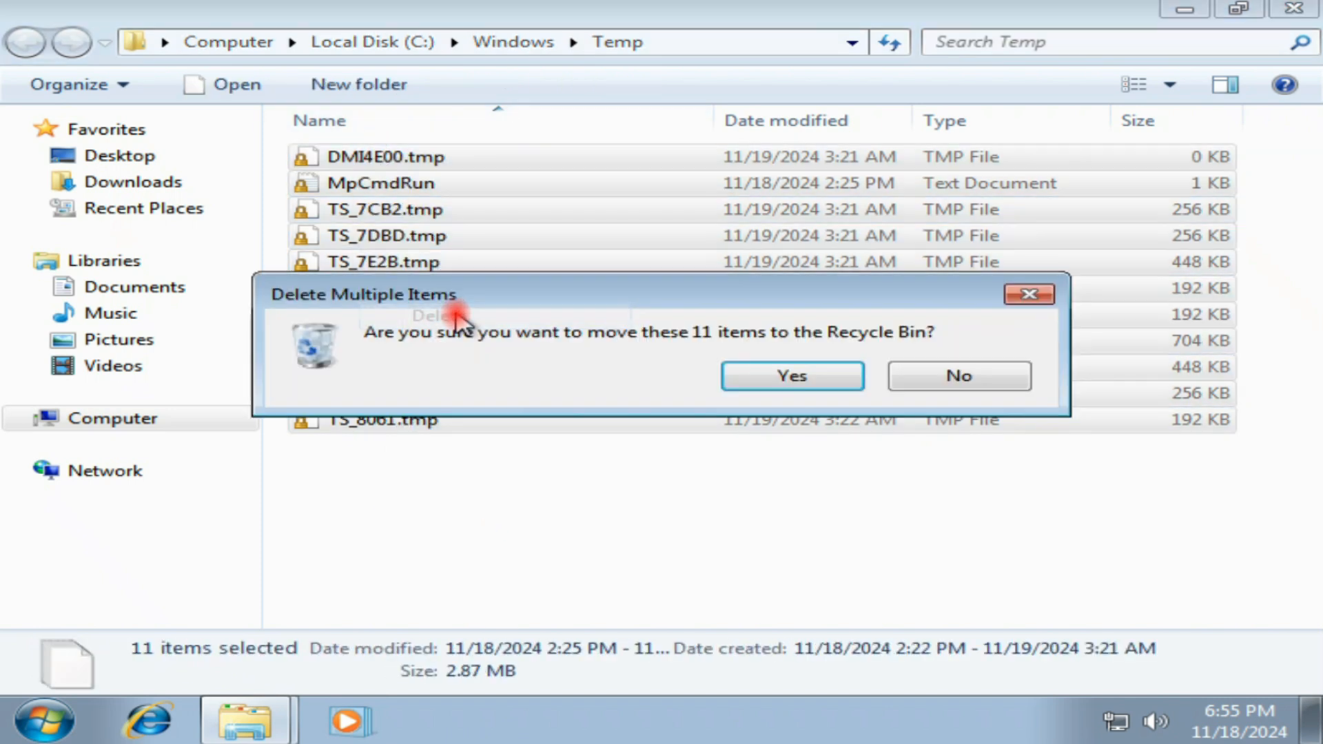
left_click(801, 378)
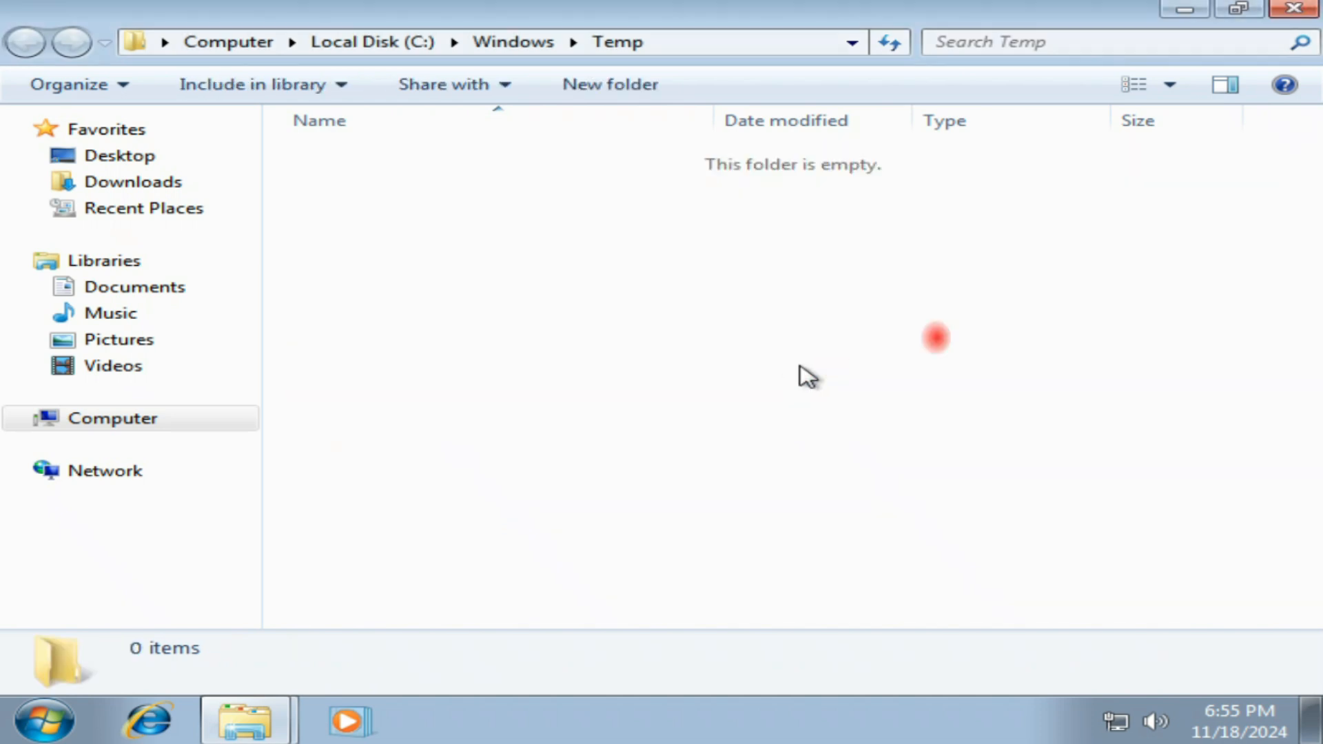
left_click(1292, 10)
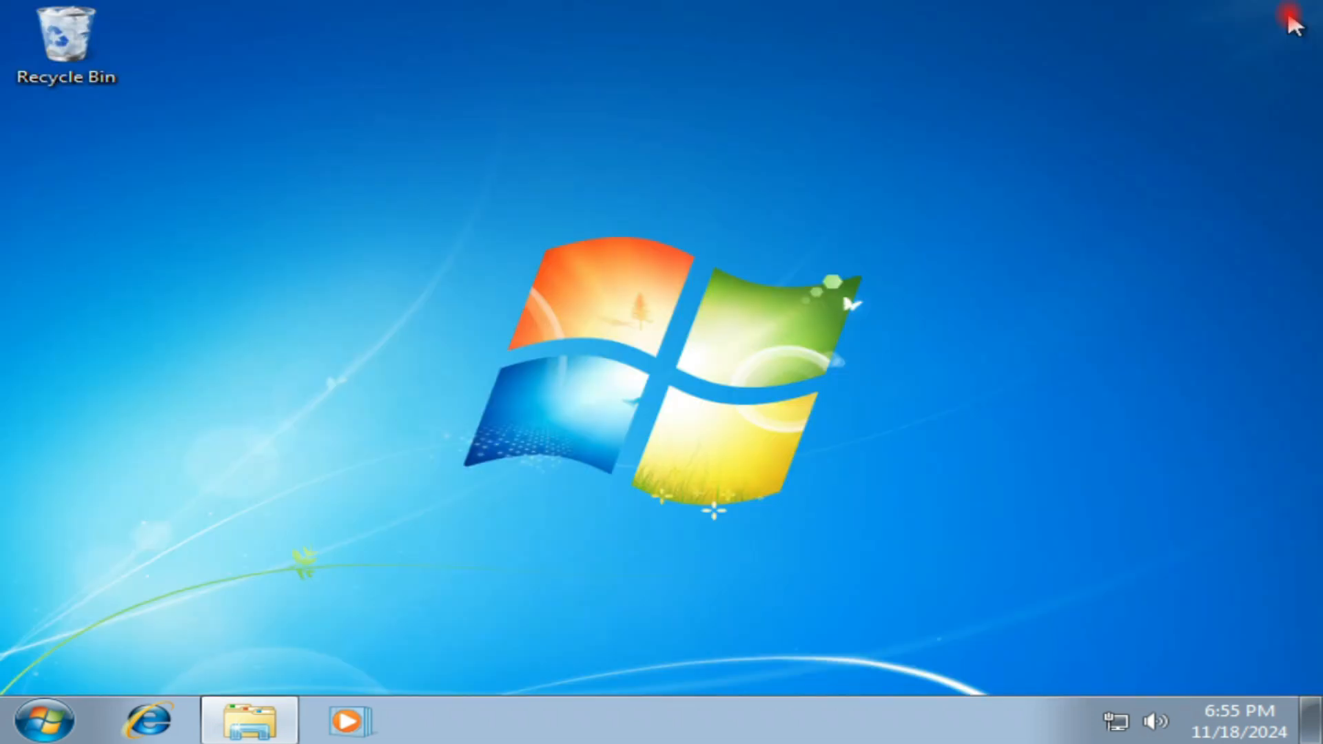
Step: Open the user's local temporary files folder by running the %Temp% command
left_click(48, 719)
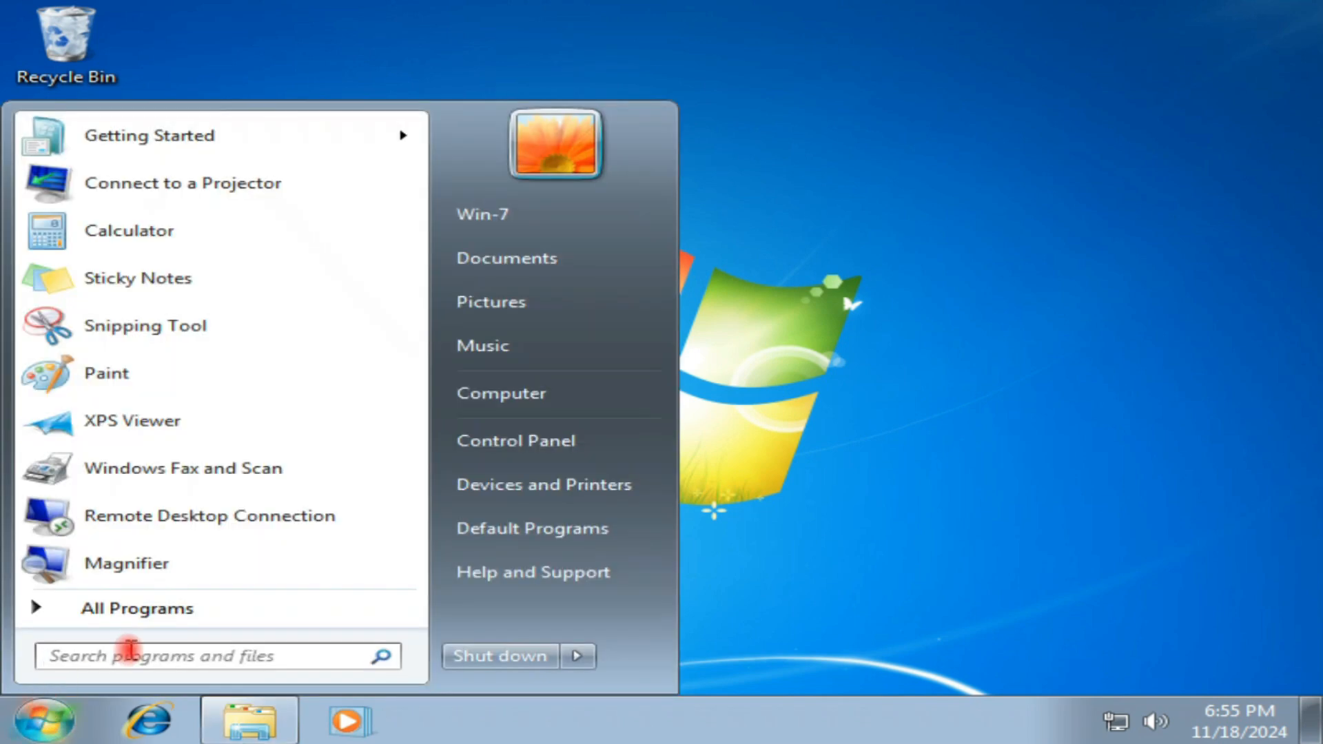
type("run")
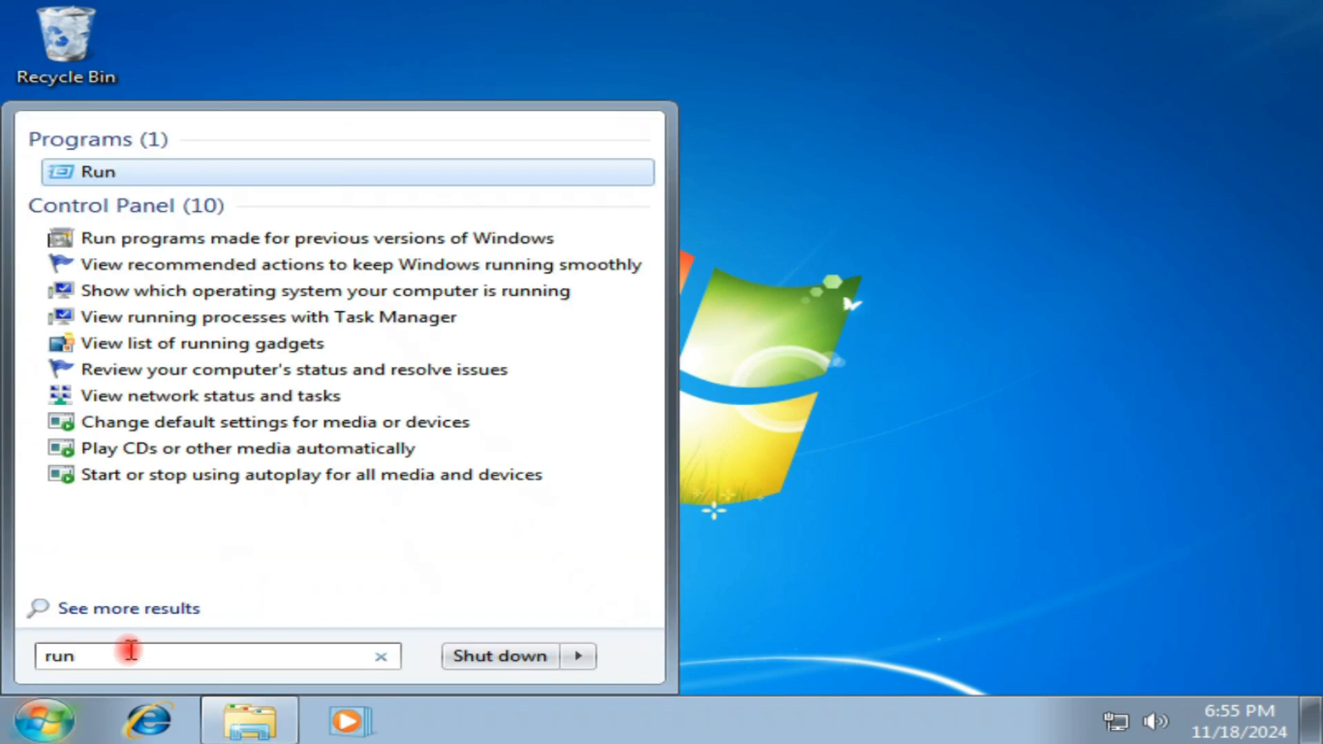
left_click(107, 178)
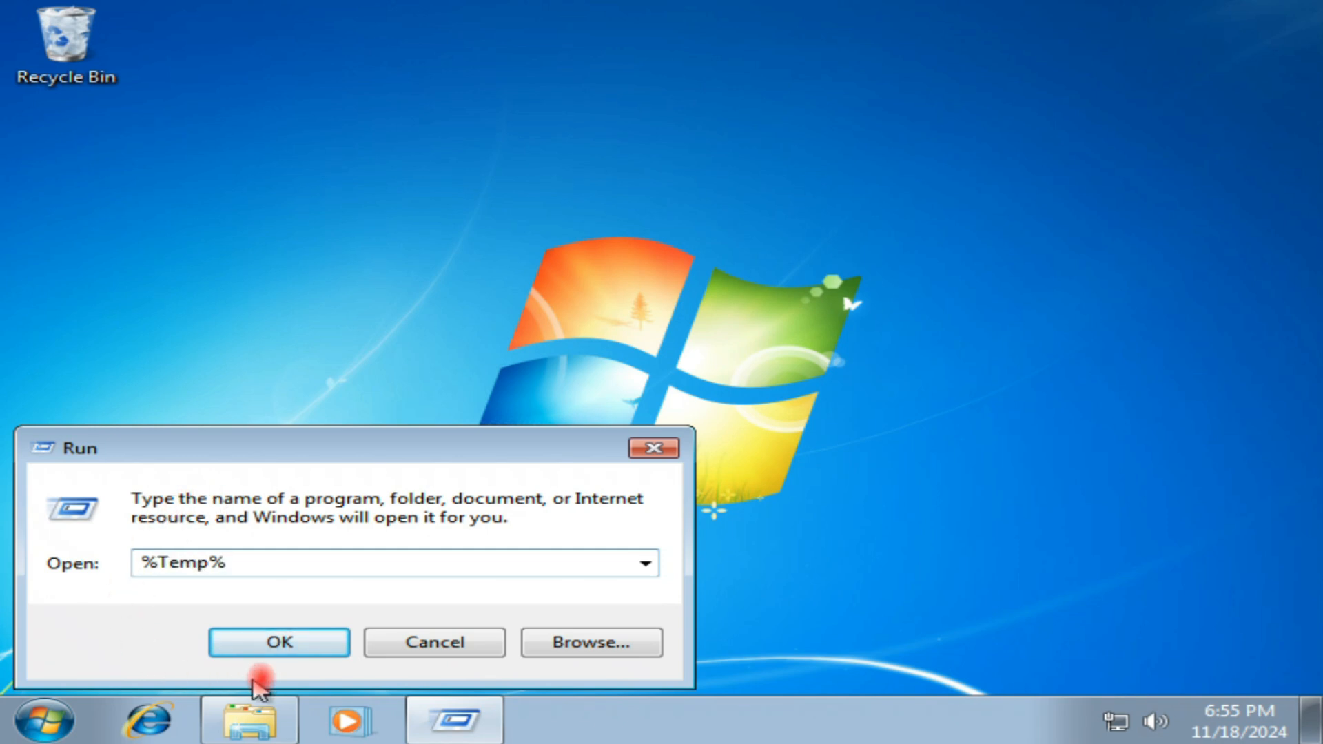
left_click(280, 642)
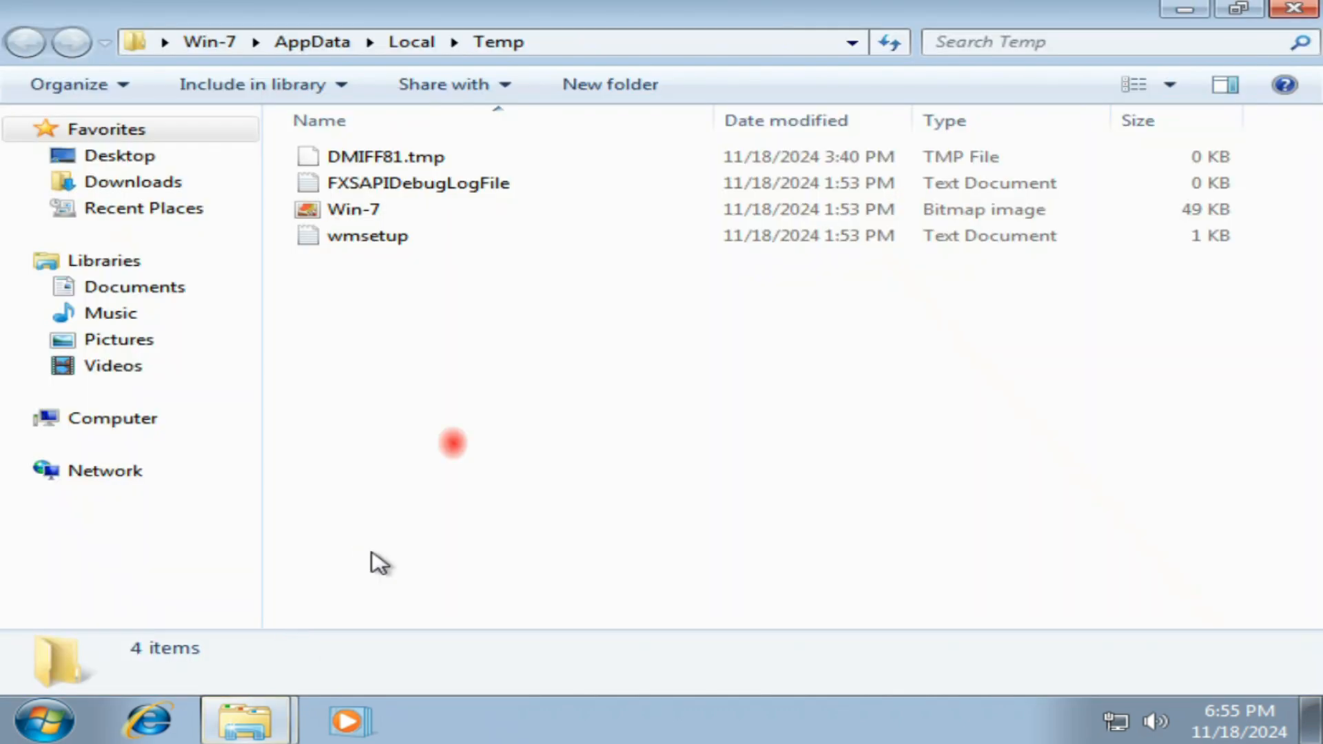
Step: Delete all files in the user's Temp folder, skipping every file in use, and close the folder window
left_click_drag(473, 280, 437, 159)
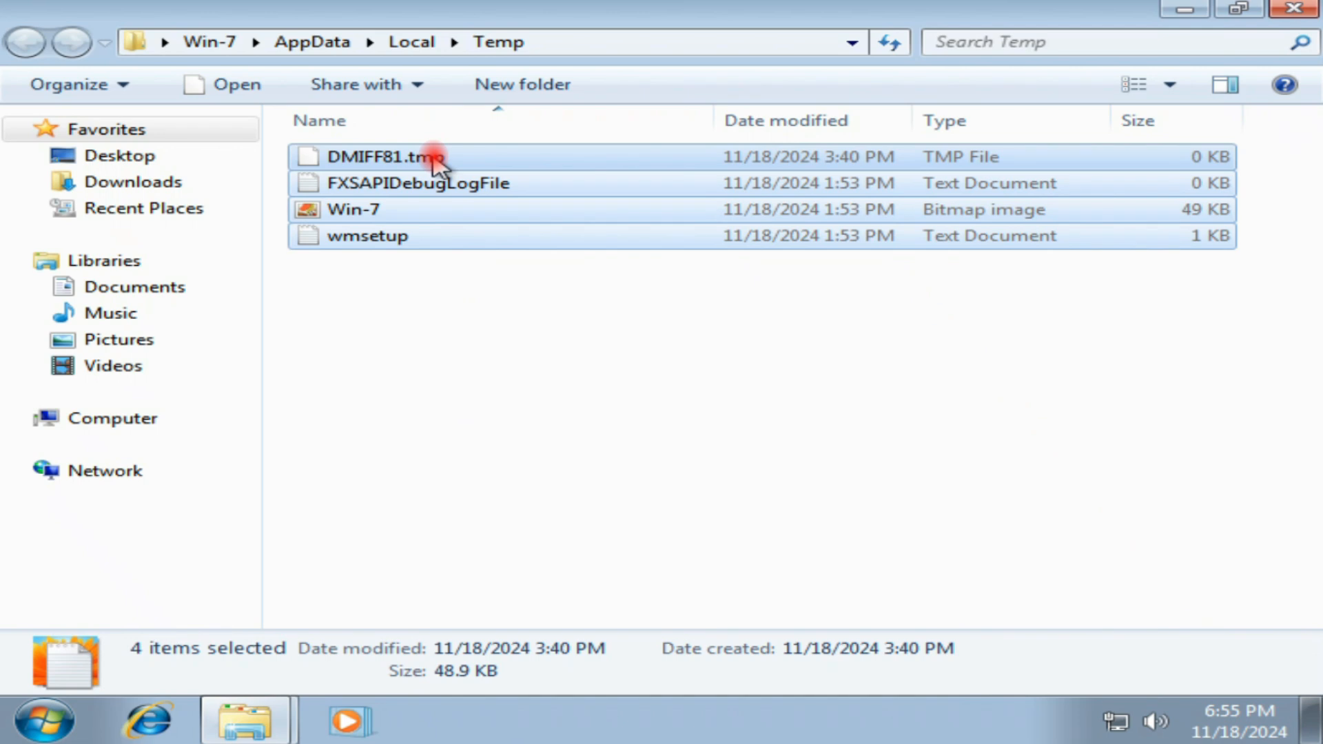
right_click(437, 160)
left_click(539, 343)
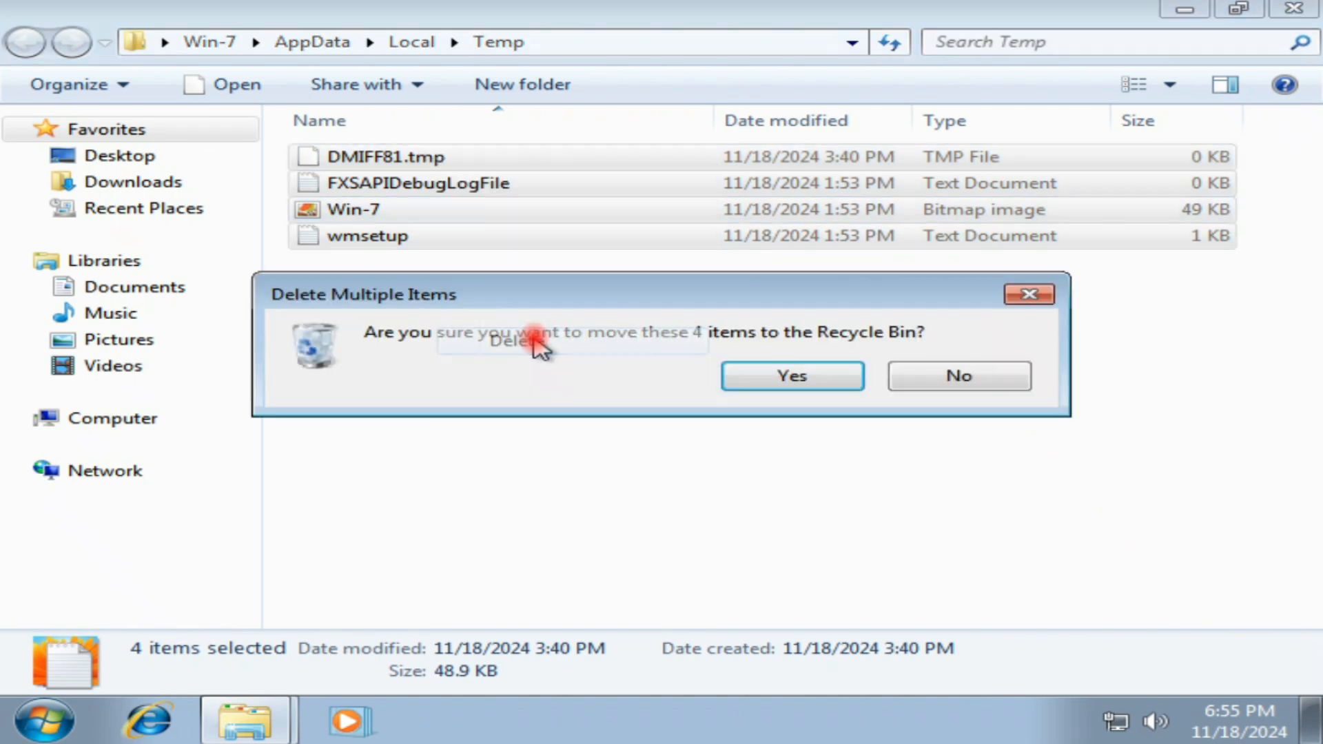
left_click(786, 377)
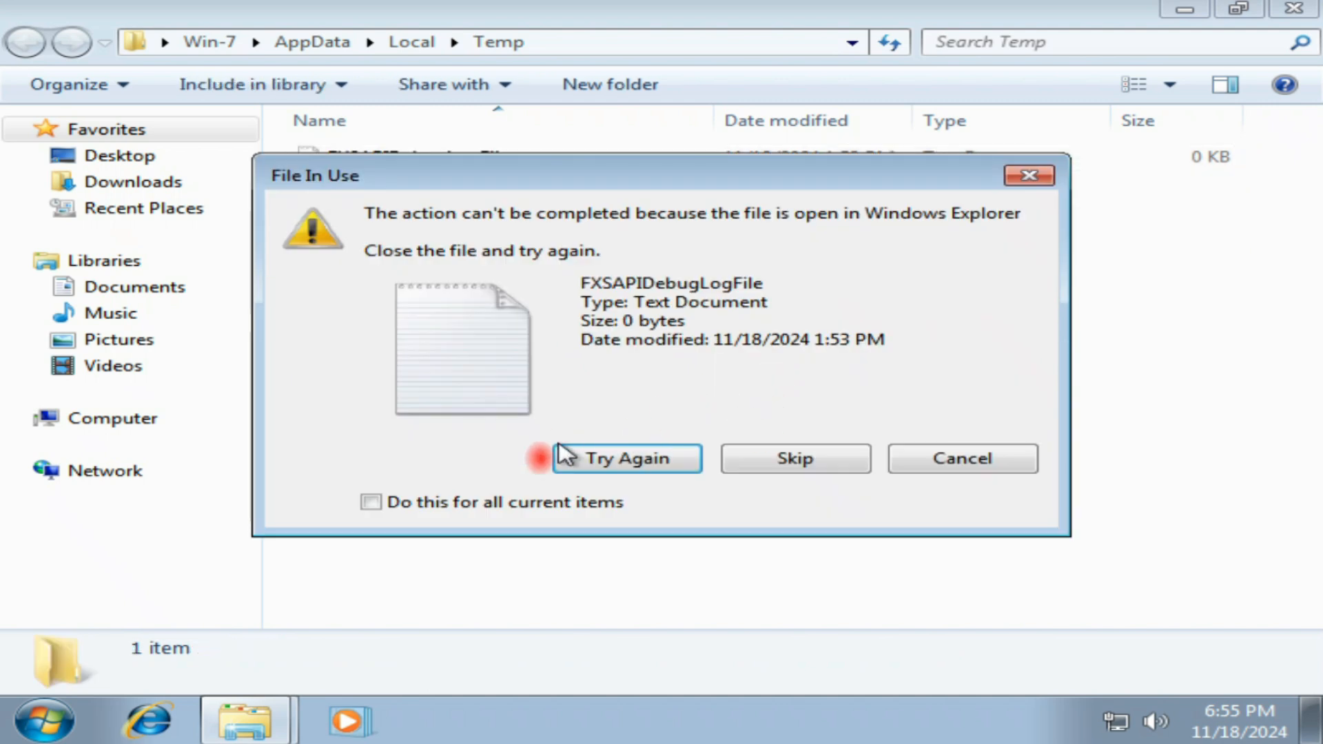
left_click(544, 505)
left_click(793, 458)
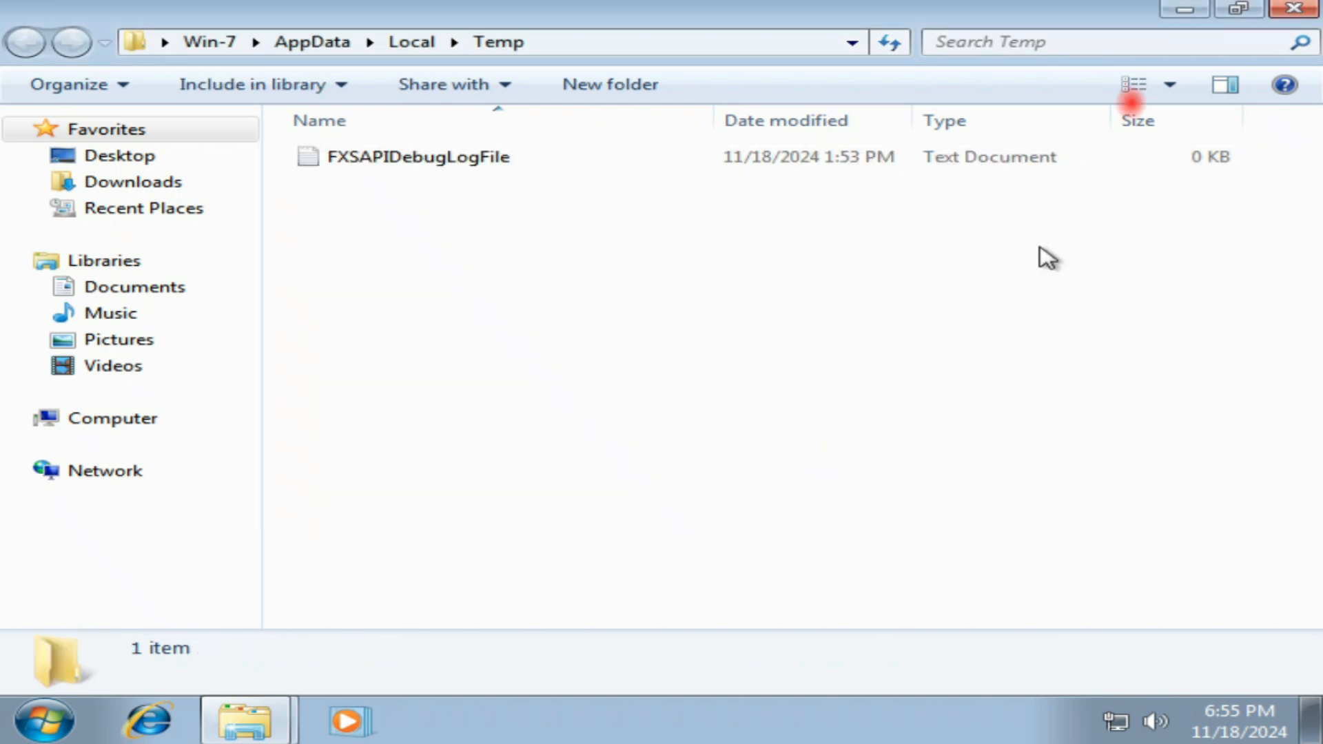
left_click(1295, 11)
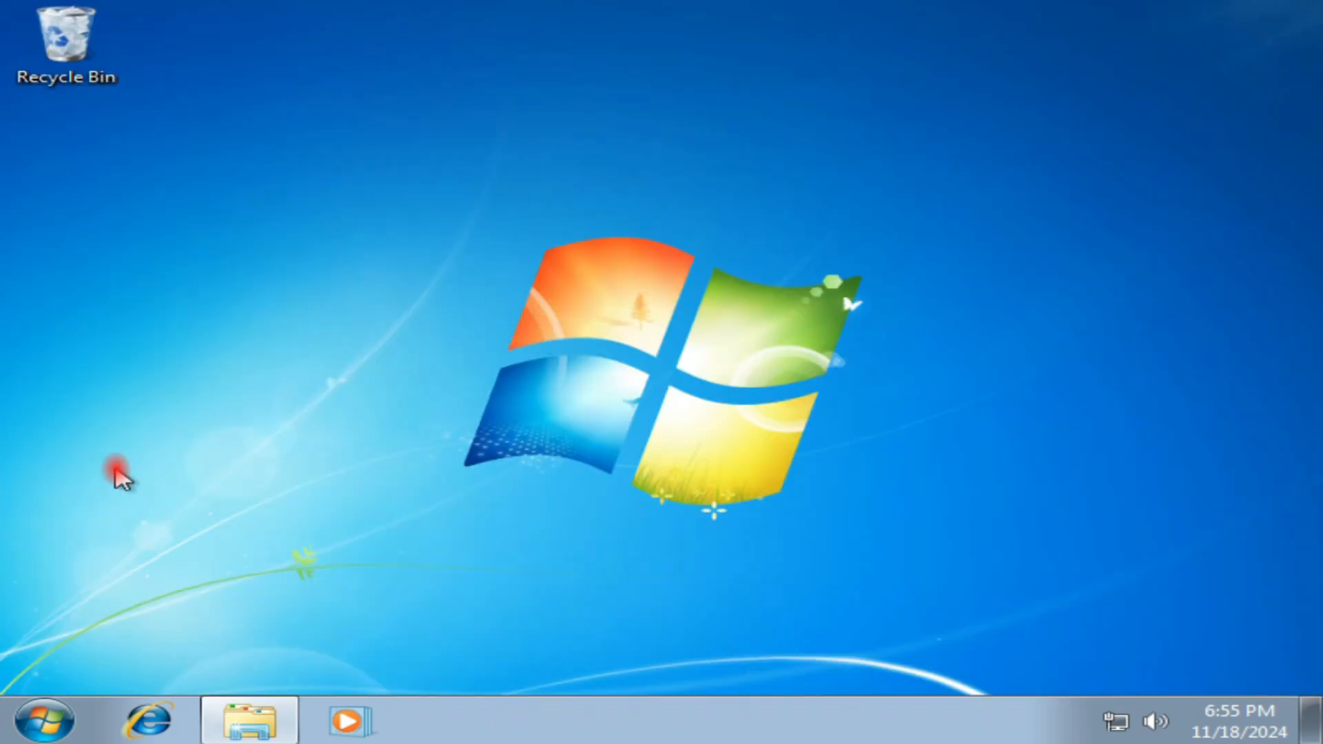
Step: Open the Control Panel and display its items as large icons
left_click(43, 719)
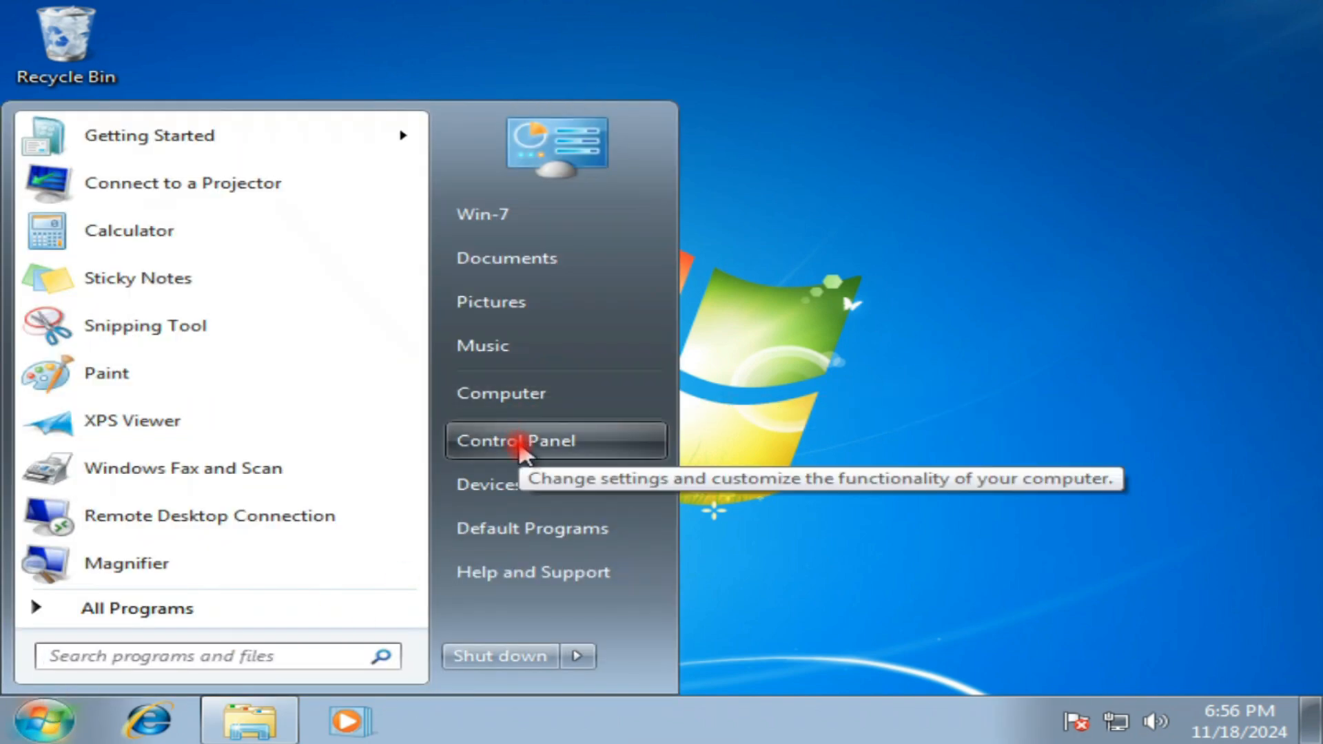
left_click(473, 454)
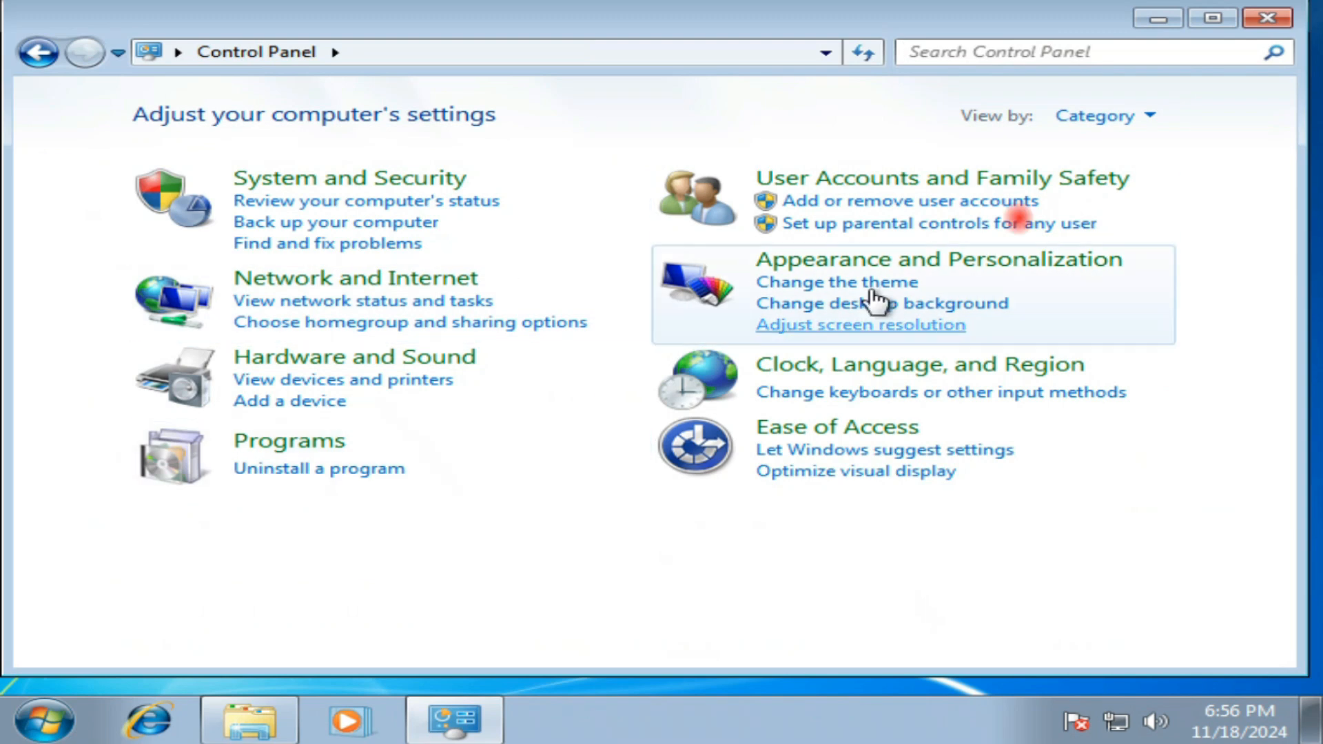
left_click(1095, 117)
left_click(1099, 184)
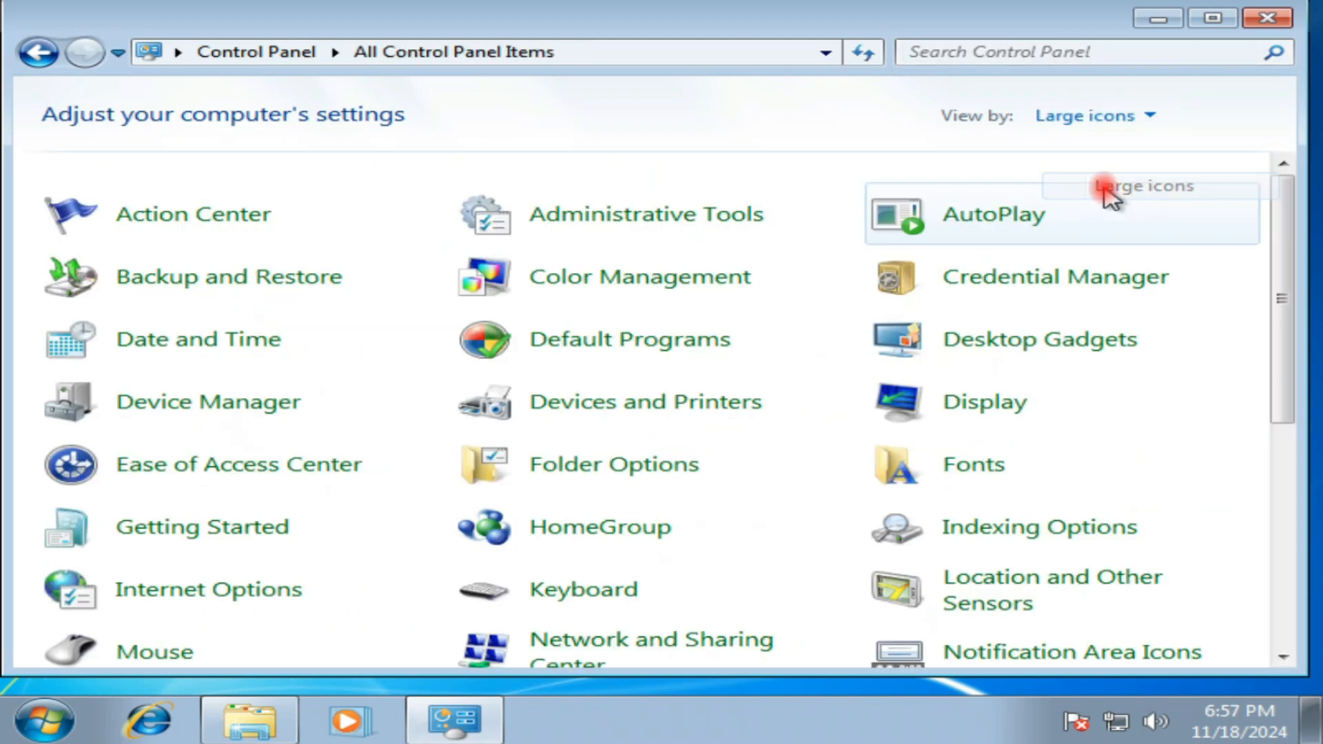
Step: Open Windows Update and turn on automatic updates
scroll(306, 551, "down", 5)
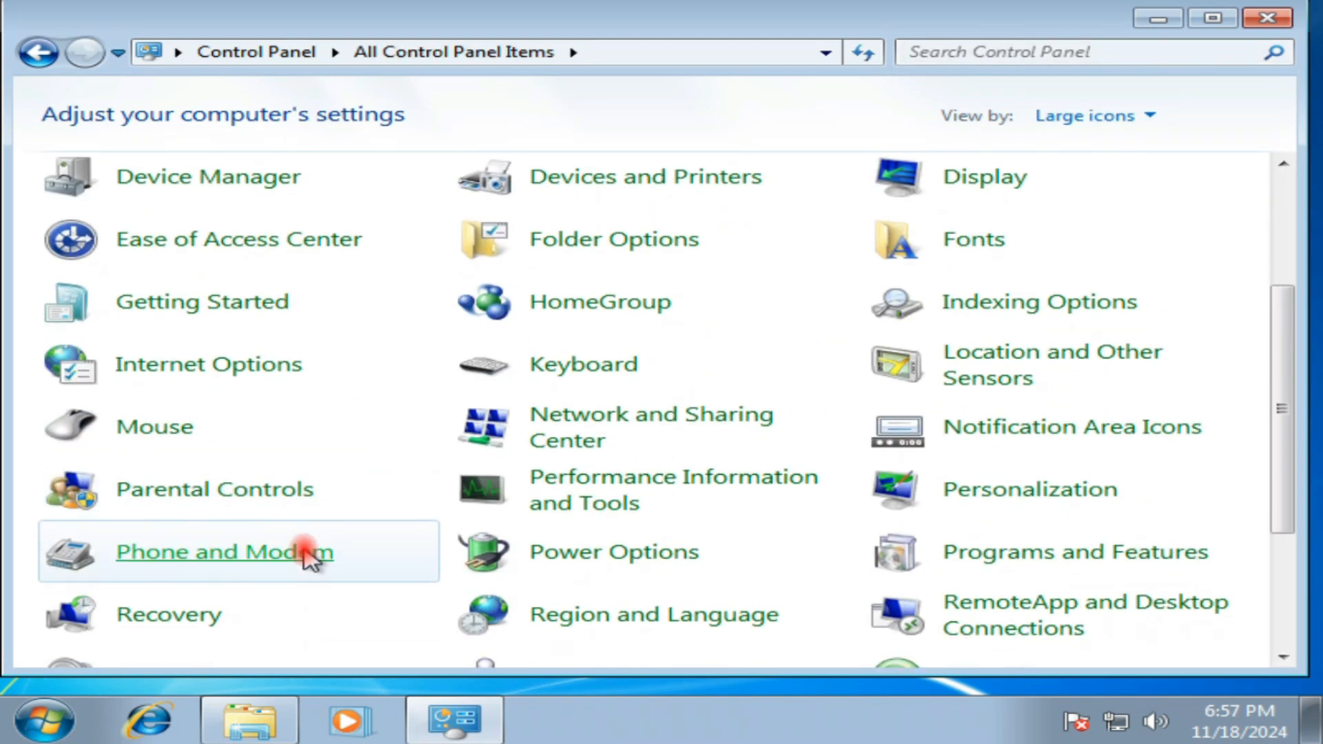
scroll(307, 555, "down", 1)
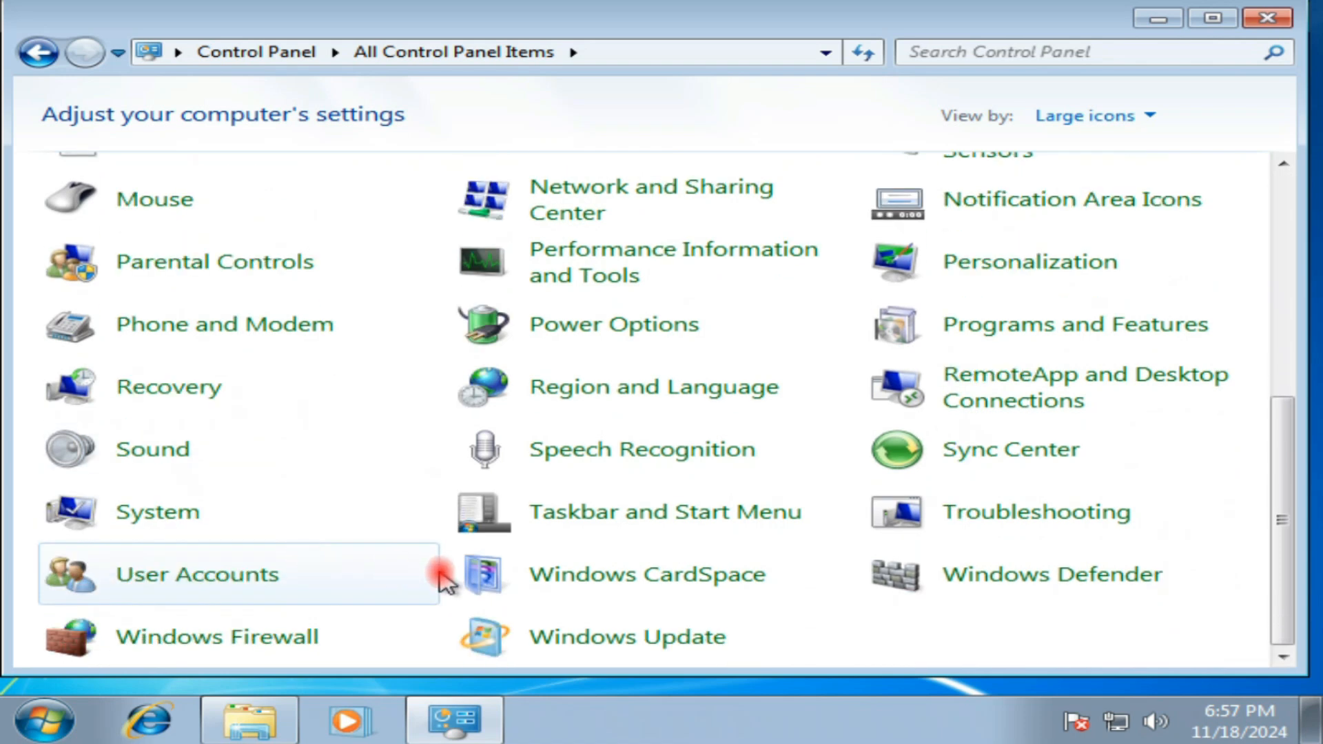
left_click(648, 647)
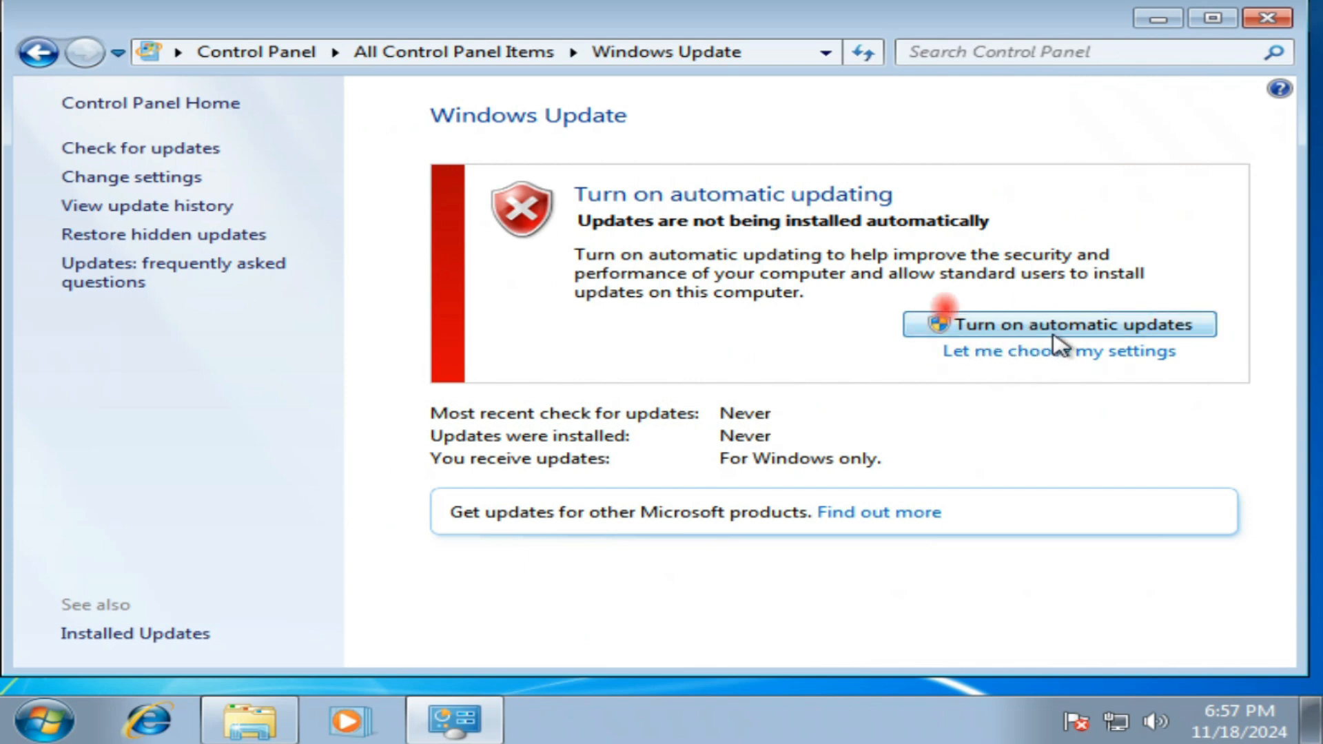
left_click(1019, 330)
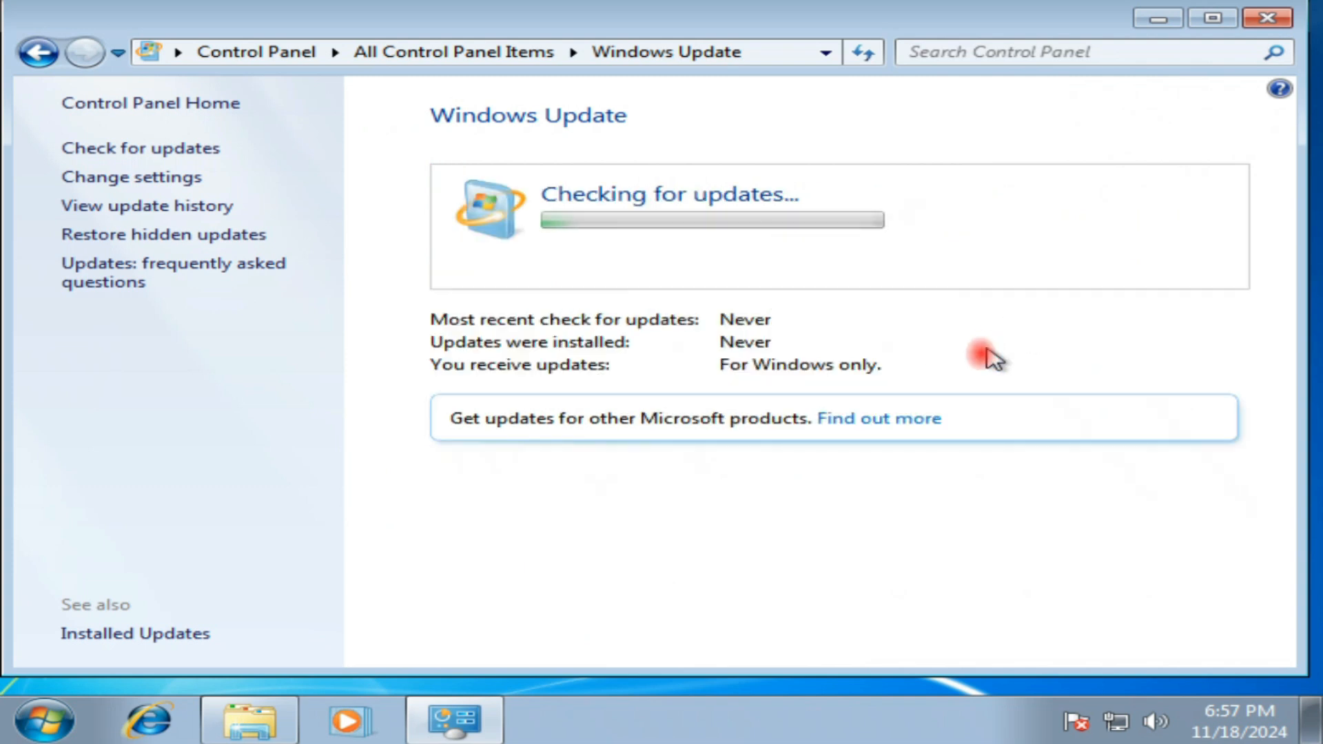